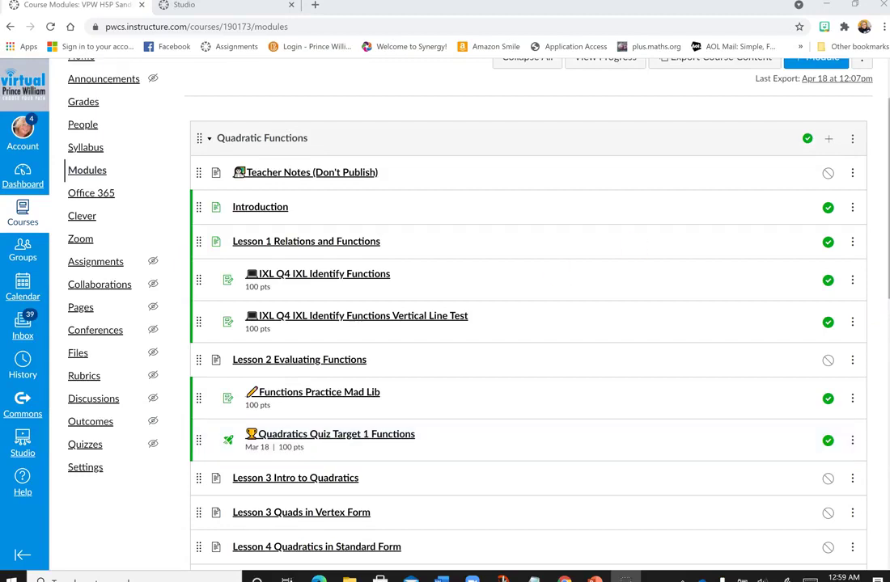
# - Scroll to the Review and Test section and open the module's Test page
pyautogui.scroll(-2, 526, 324)
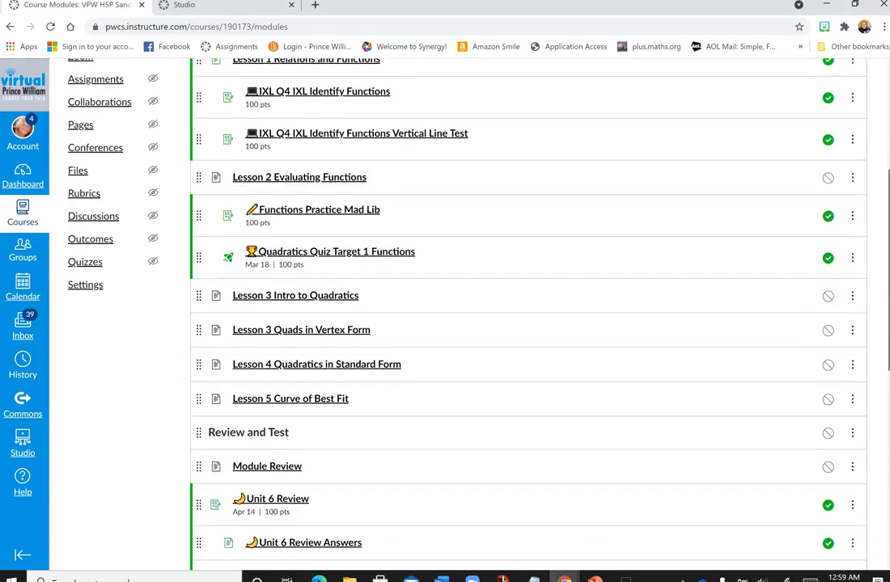
pyautogui.scroll(-1, 526, 324)
pyautogui.scroll(-2, 884, 453)
pyautogui.scroll(-1, 884, 453)
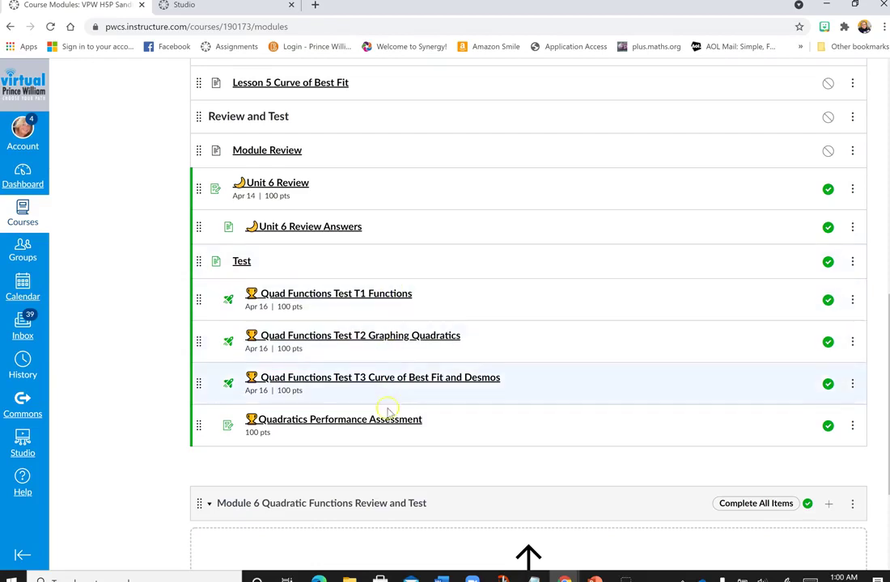
pyautogui.scroll(1, 404, 443)
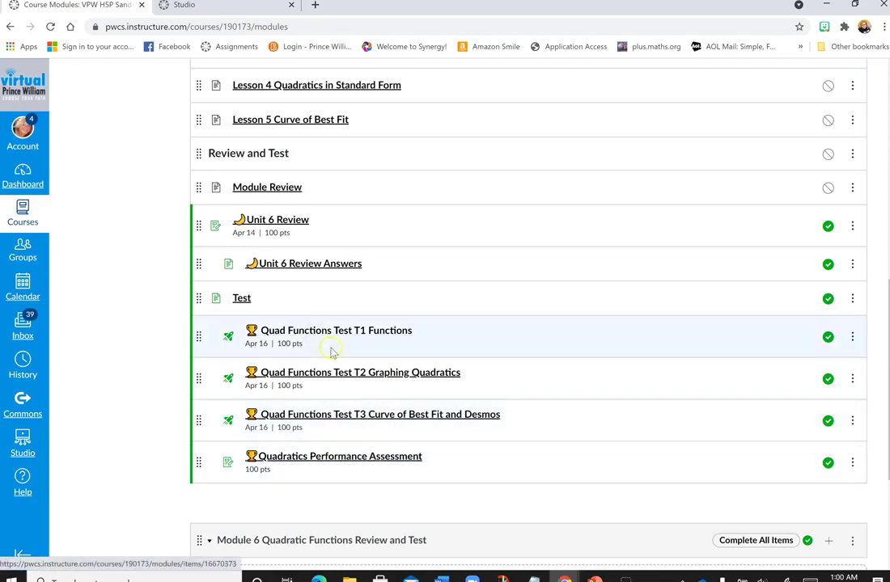
pyautogui.click(241, 300)
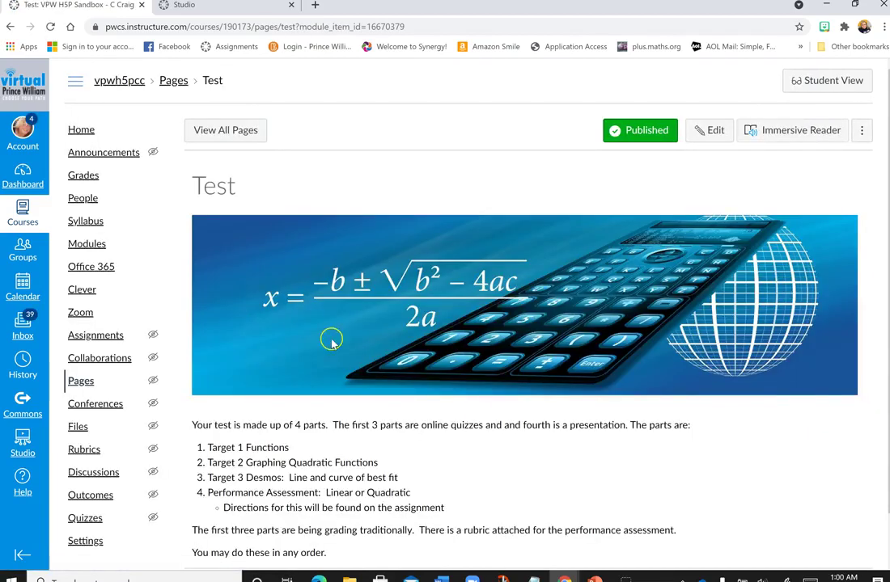
# - Advance from the Test overview to the next module item, the T1 Functions assignment
pyautogui.scroll(-2, 548, 456)
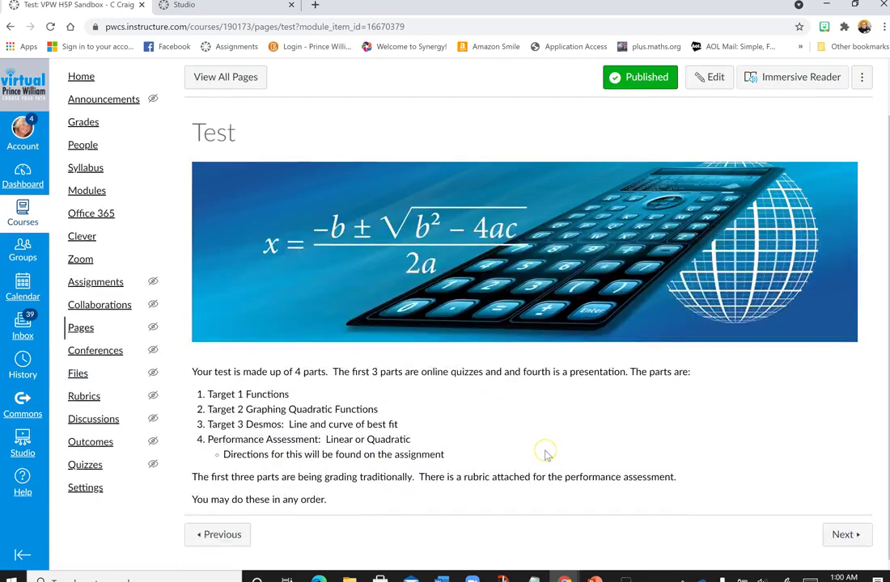
pyautogui.click(847, 538)
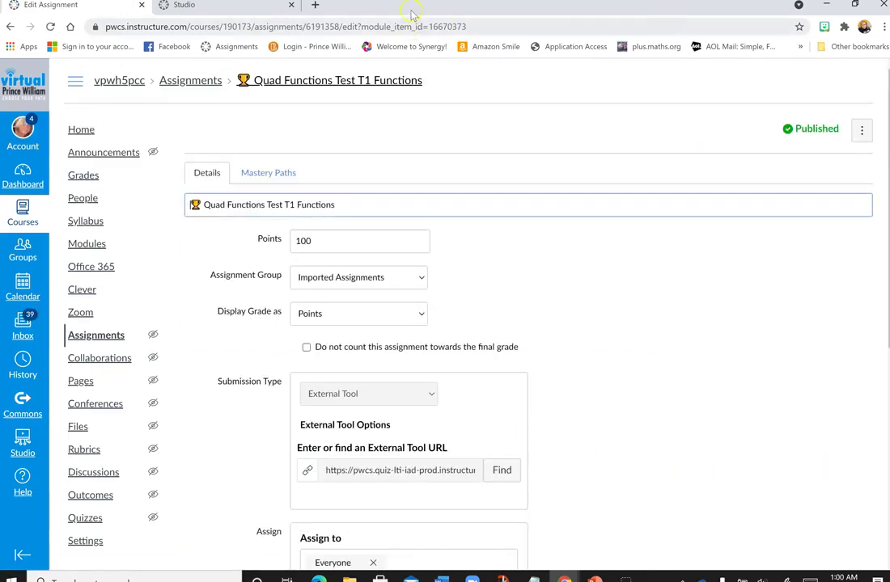
# - Open the Module 4 Quad Functions Test T1 Functions quiz in its Build view
pyautogui.click(345, 84)
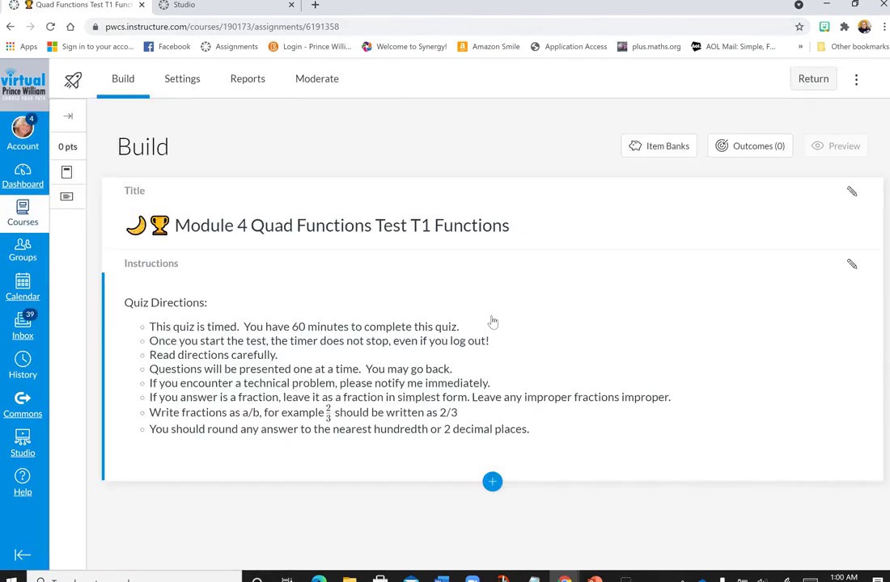
pyautogui.scroll(-1, 590, 333)
pyautogui.scroll(-2, 591, 336)
pyautogui.scroll(-1, 592, 336)
pyautogui.click(593, 325)
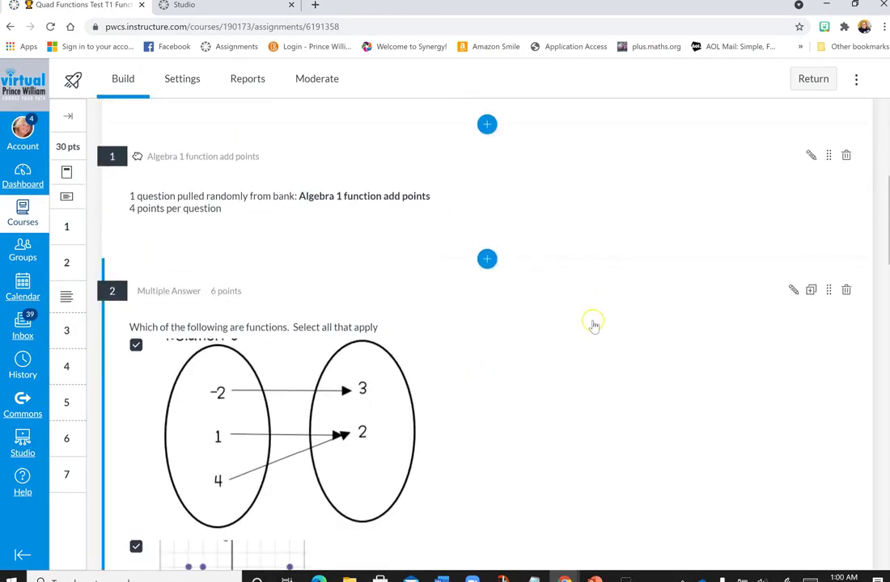
# - Scroll through the T1 quiz's questions 1 to 7 in the build view
pyautogui.scroll(-1, 594, 324)
pyautogui.scroll(-3, 592, 322)
pyautogui.scroll(-3, 592, 322)
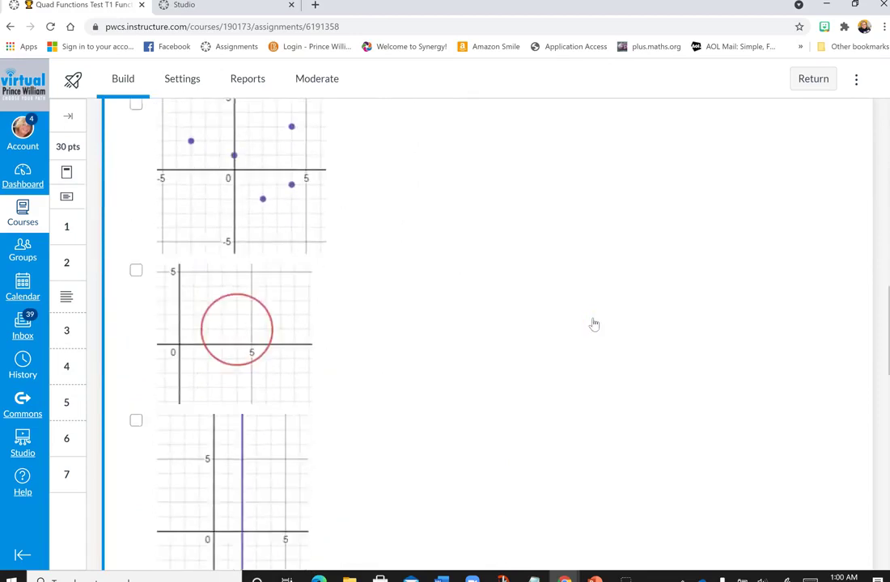
pyautogui.scroll(-1, 592, 321)
pyautogui.scroll(-1, 591, 320)
pyautogui.scroll(-1, 591, 321)
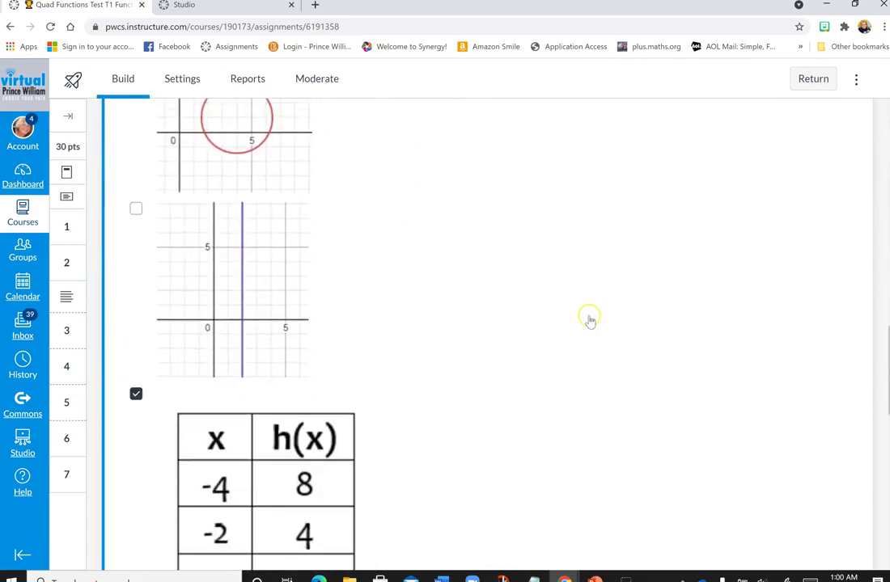
pyautogui.scroll(-2, 591, 321)
pyautogui.scroll(-1, 591, 321)
pyautogui.scroll(-1, 591, 321)
pyautogui.scroll(-2, 590, 321)
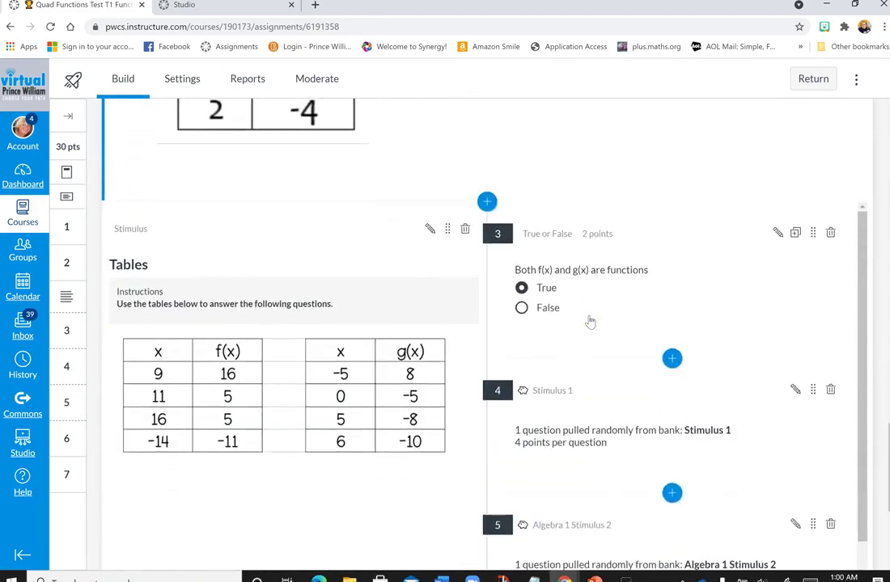
pyautogui.scroll(-1, 590, 322)
pyautogui.click(365, 423)
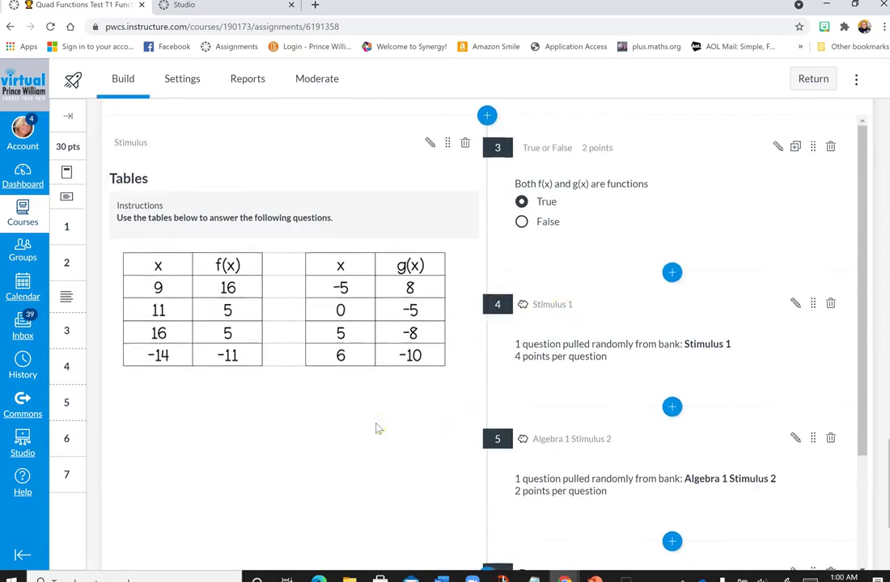
pyautogui.scroll(-2, 377, 429)
pyautogui.scroll(-1, 848, 348)
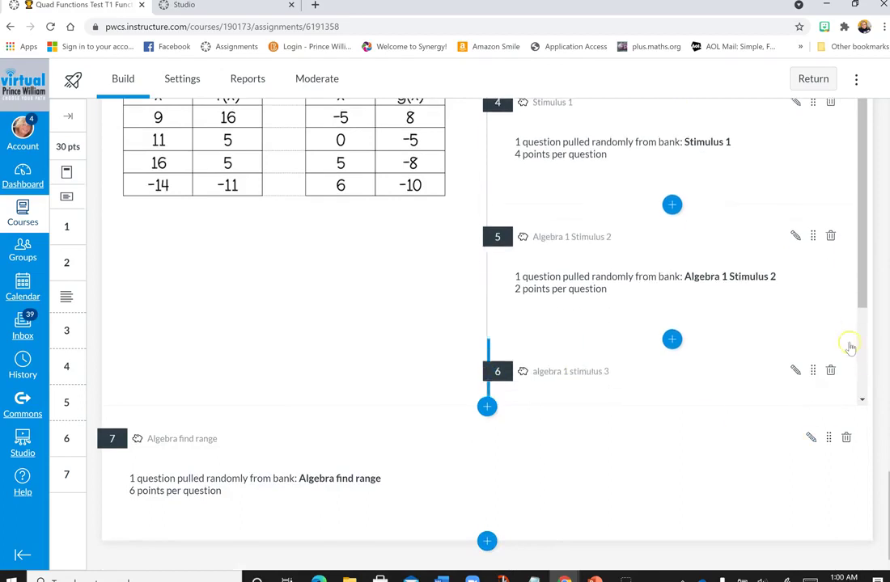
pyautogui.click(860, 289)
pyautogui.moveTo(861, 290)
pyautogui.mouseDown()
pyautogui.moveTo(863, 373)
pyautogui.moveTo(840, 170)
pyautogui.moveTo(881, 137)
pyautogui.mouseUp()
# - Scroll back to the top of the T1 question list
pyautogui.scroll(2, 838, 371)
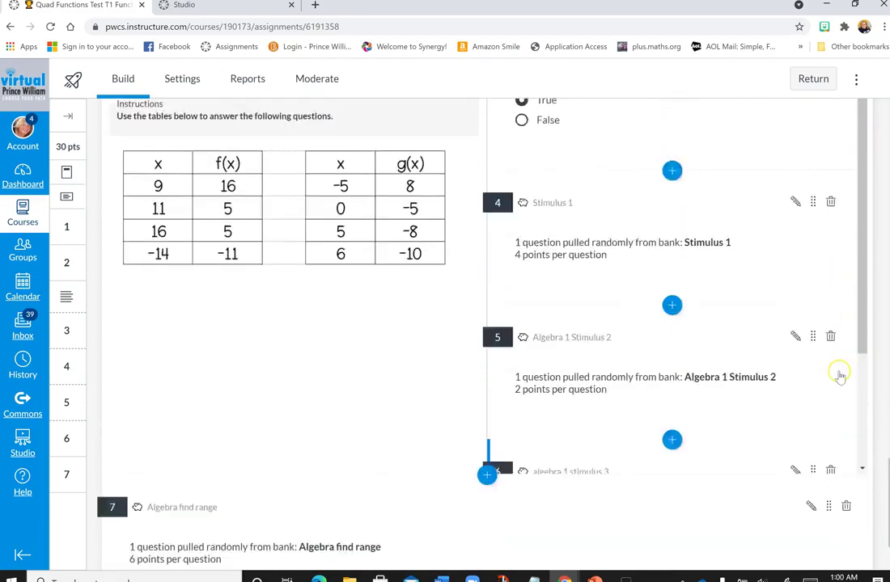
pyautogui.scroll(5, 838, 371)
pyautogui.scroll(5, 841, 372)
pyautogui.scroll(5, 841, 372)
pyautogui.scroll(10, 847, 364)
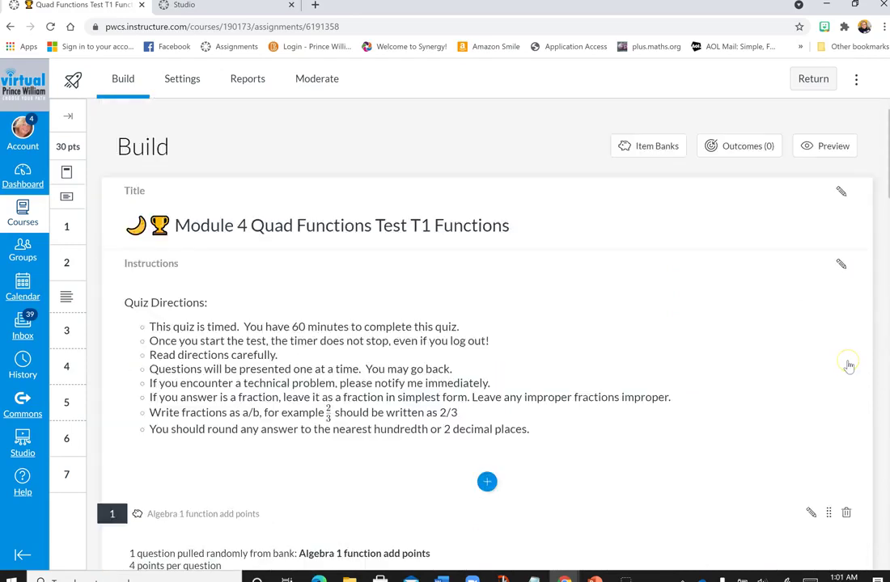
# - Preview the T1 quiz as a student and page through to question 7
pyautogui.click(829, 148)
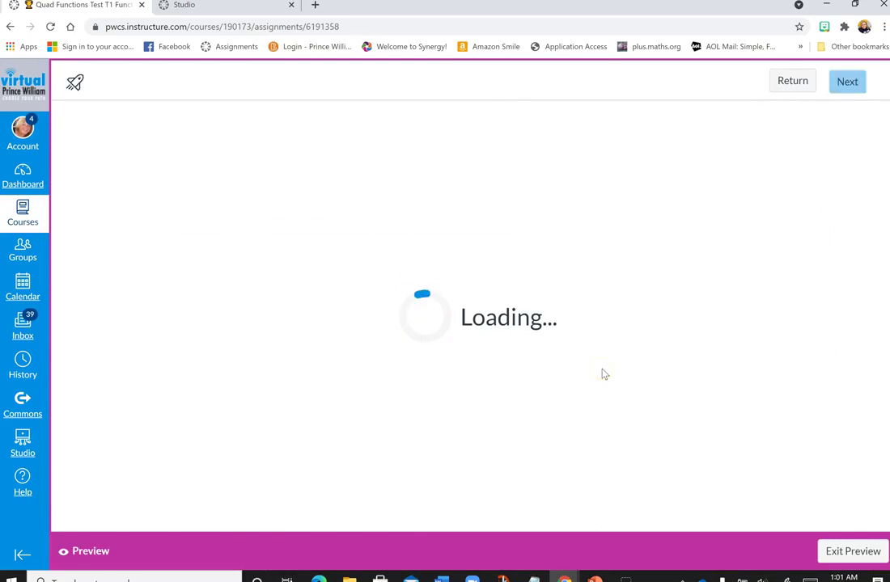
pyautogui.scroll(-2, 572, 410)
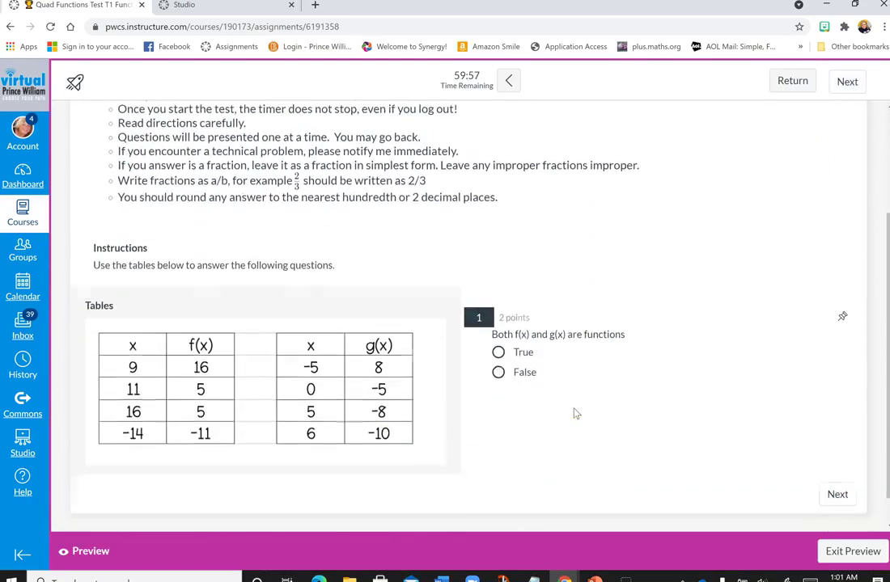
pyautogui.scroll(-1, 575, 414)
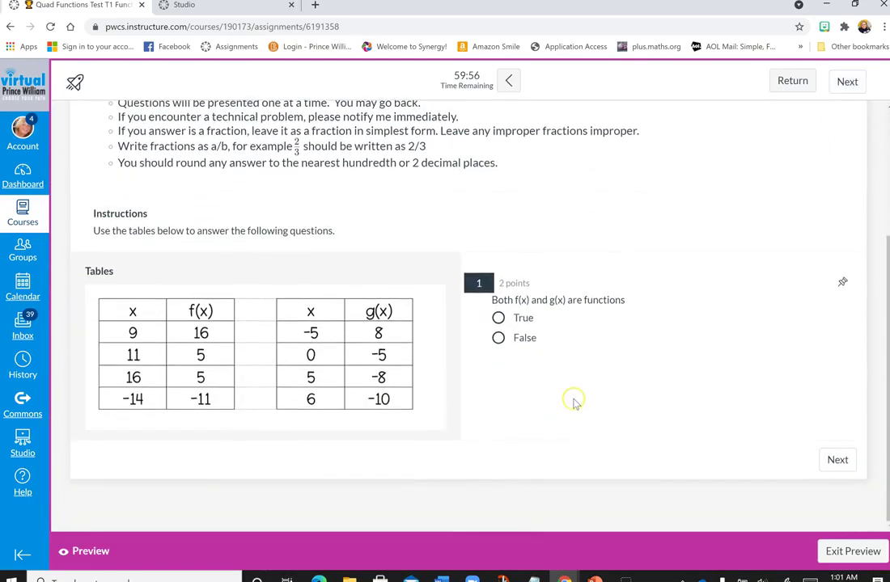
pyautogui.click(836, 460)
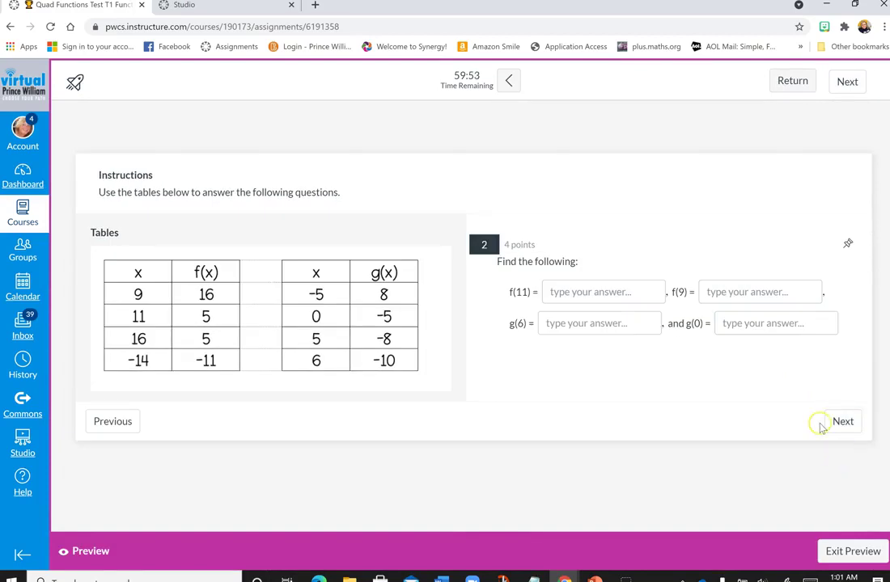
pyautogui.click(841, 425)
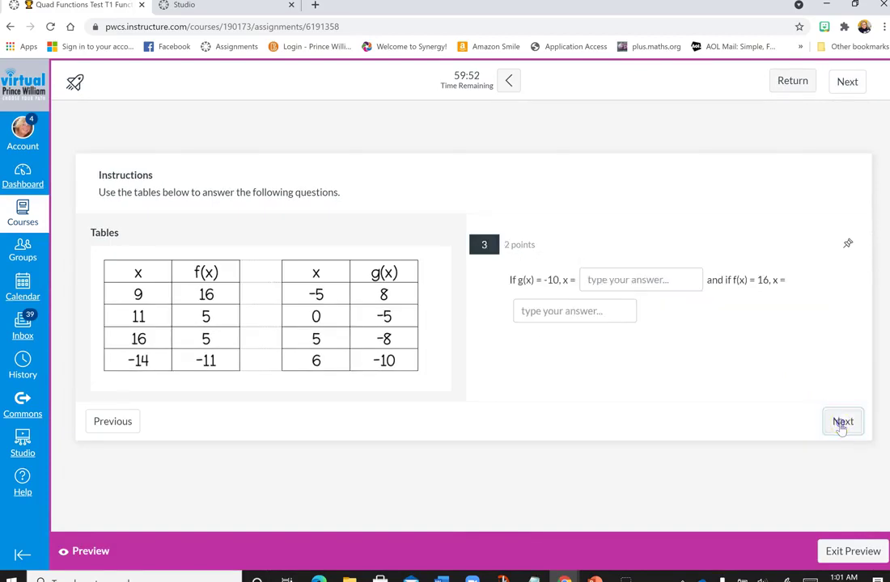
pyautogui.click(842, 424)
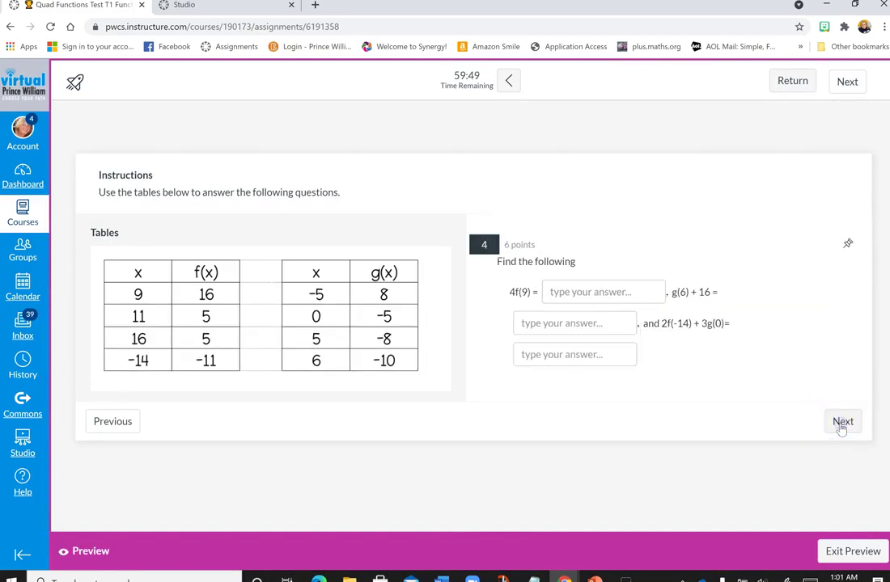
pyautogui.click(841, 424)
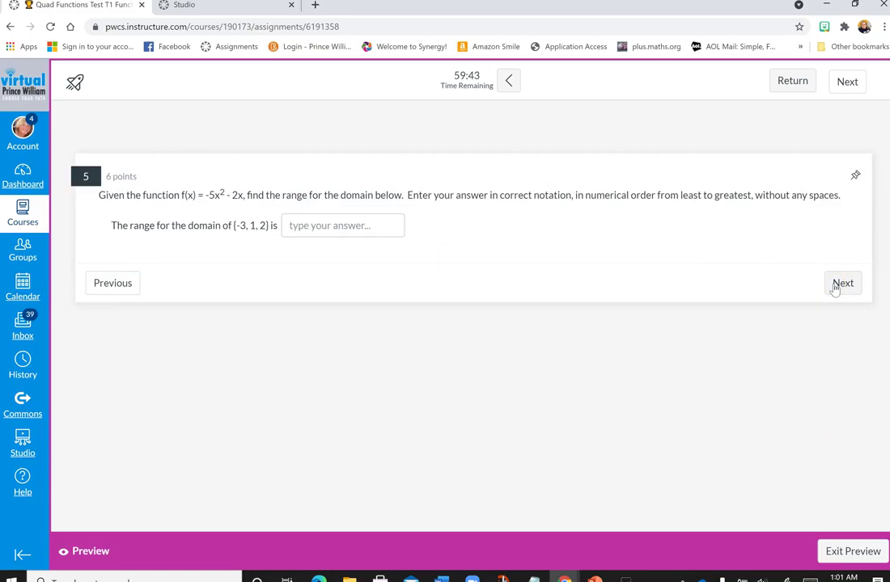
pyautogui.click(834, 289)
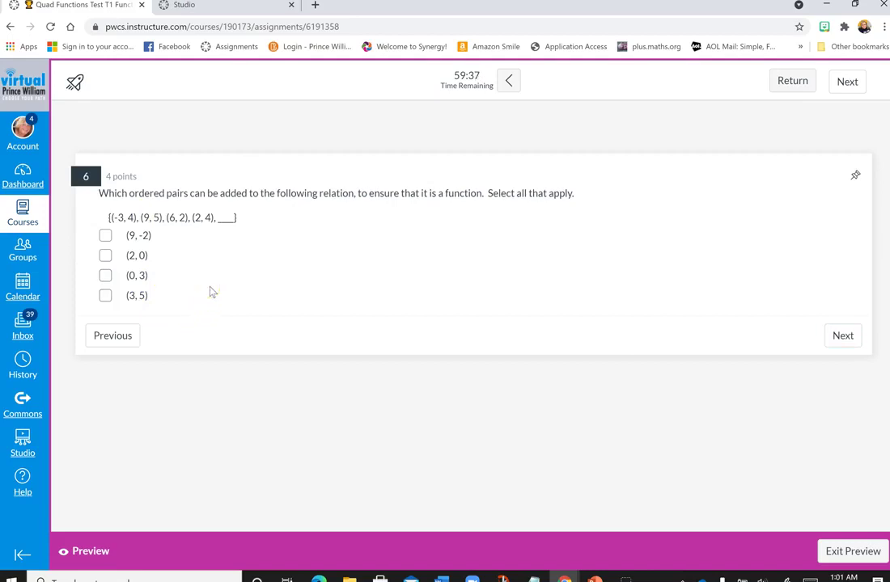
pyautogui.click(212, 292)
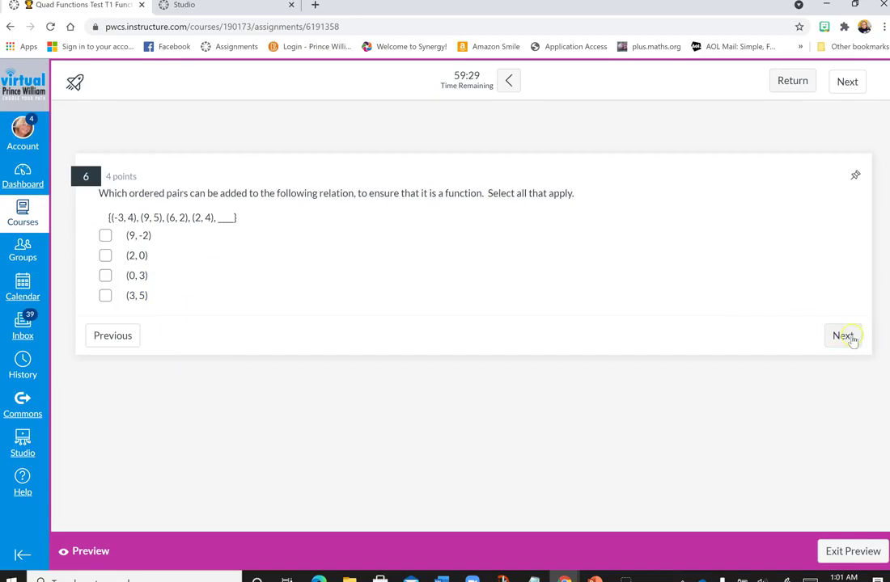
pyautogui.click(851, 338)
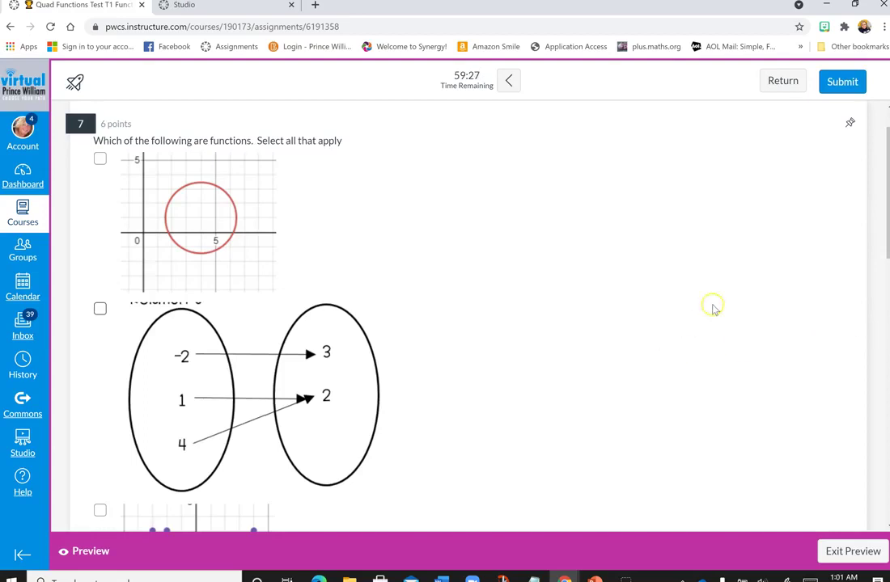
# - Attempt submission, cancel the Unanswered Questions warning, and return to Modules
pyautogui.scroll(-5, 728, 283)
pyautogui.scroll(-5, 730, 280)
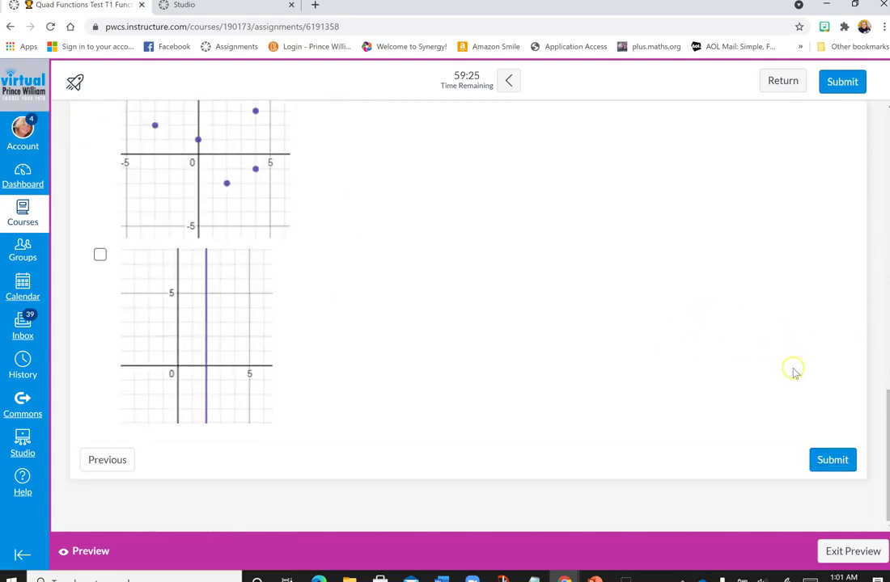
pyautogui.click(830, 460)
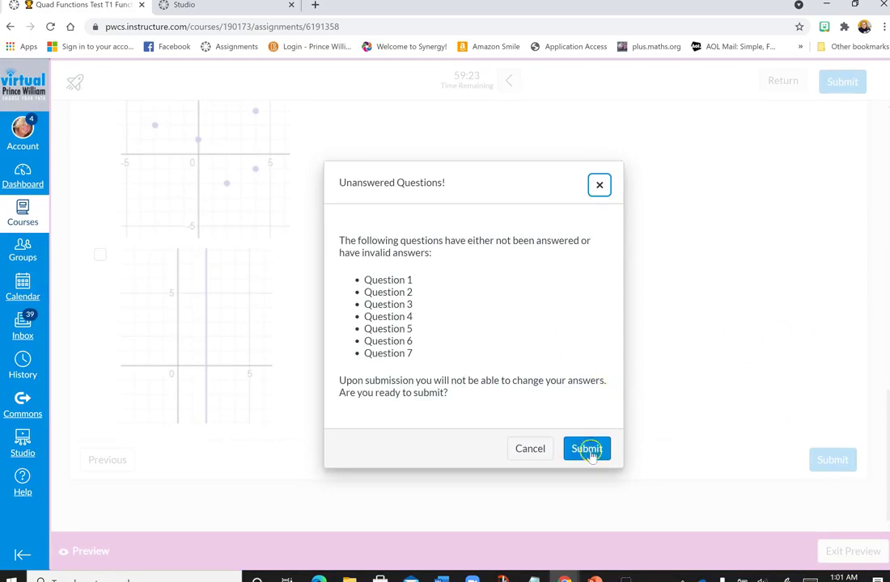
pyautogui.click(540, 450)
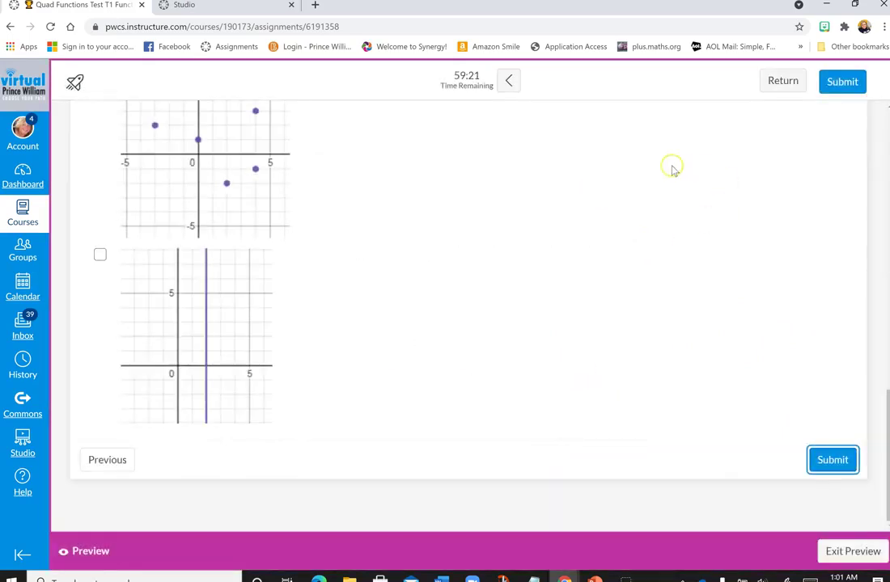
pyautogui.click(800, 81)
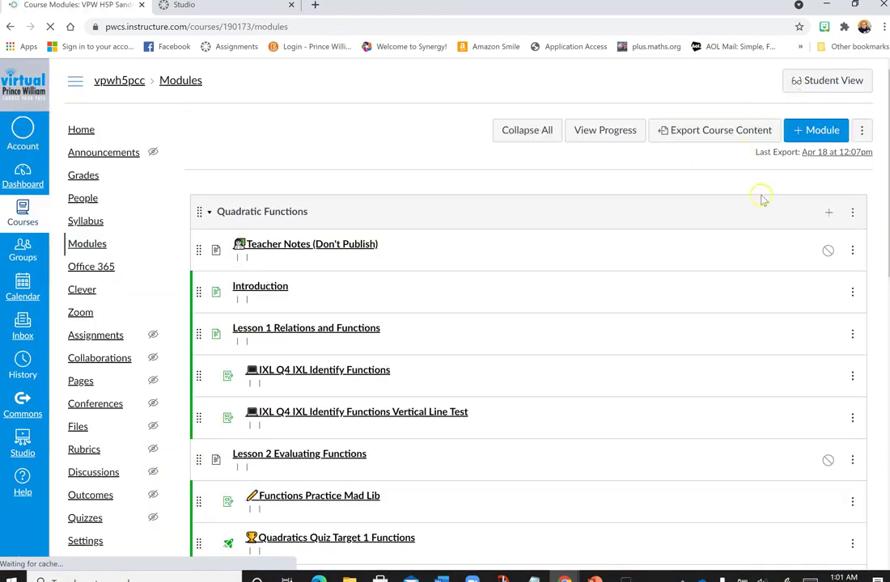
# - Open Quad Functions Test T2 Graphing Quadratics from the Test section and review its settings
pyautogui.scroll(-3, 653, 316)
pyautogui.scroll(-4, 654, 318)
pyautogui.scroll(-1, 590, 323)
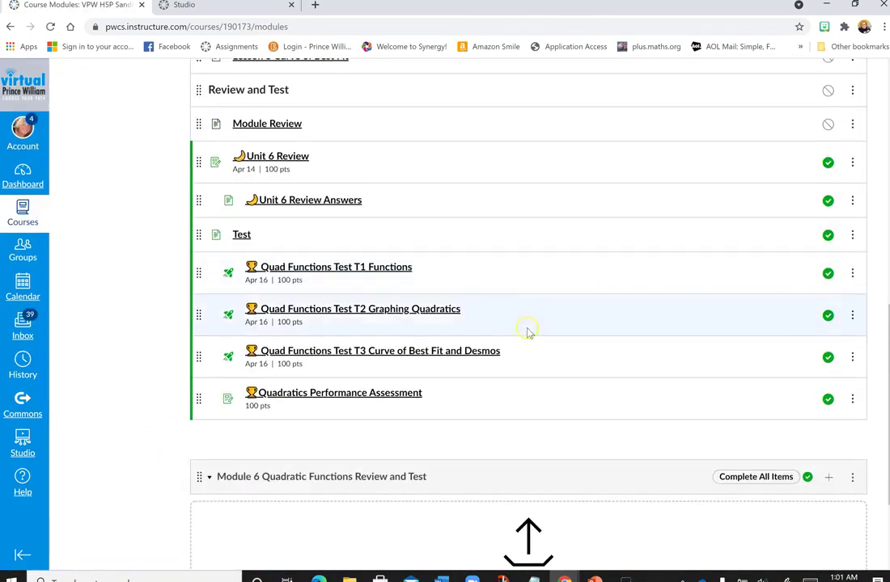
pyautogui.click(423, 316)
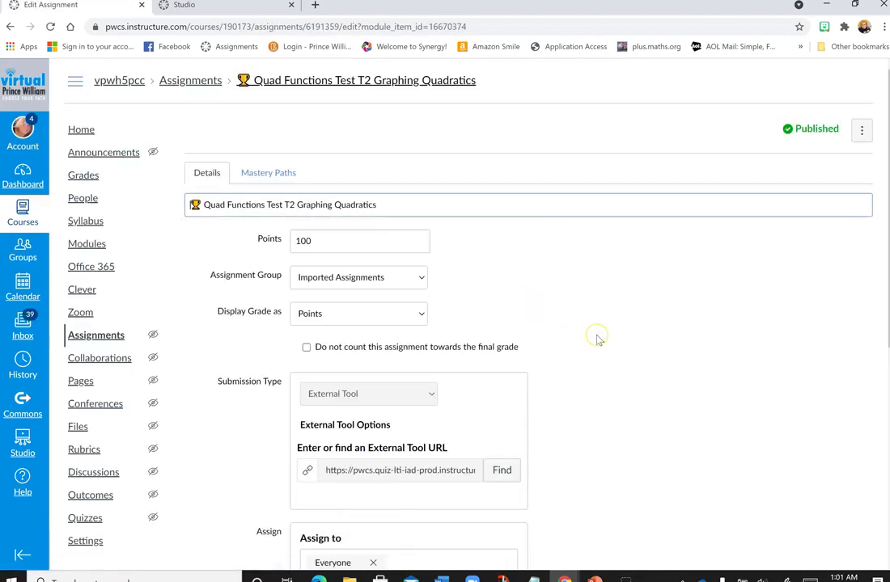
pyautogui.scroll(-2, 597, 340)
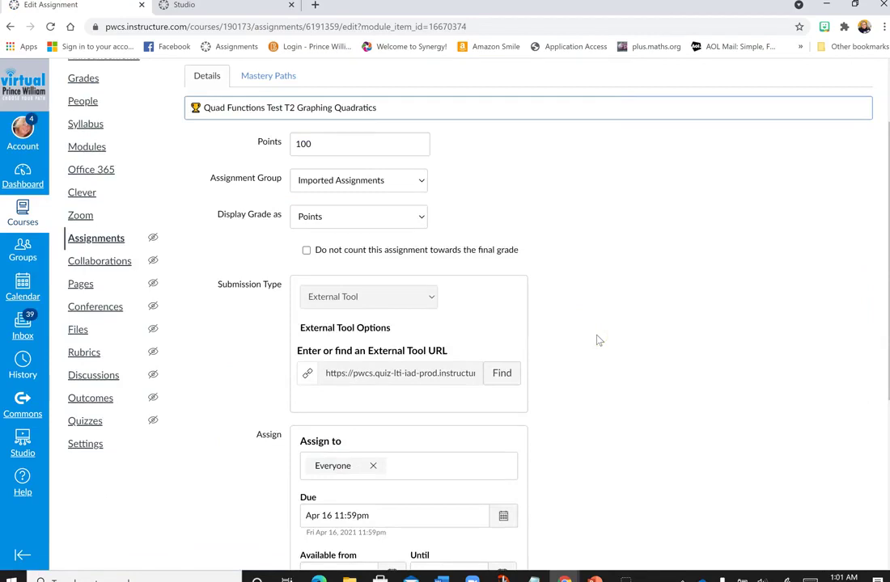
pyautogui.scroll(2, 597, 340)
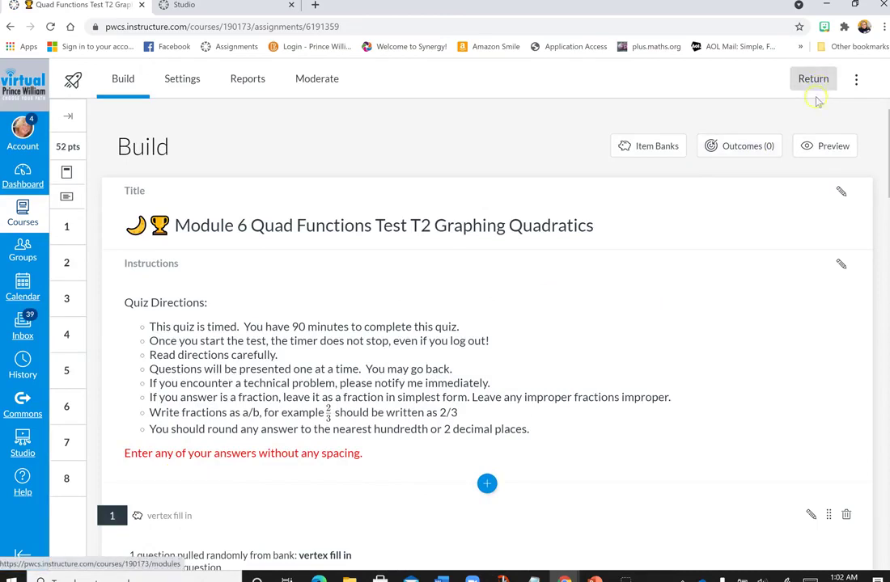
# - Start the T2 student preview and advance past questions 1 and 2 to question 3
pyautogui.click(829, 147)
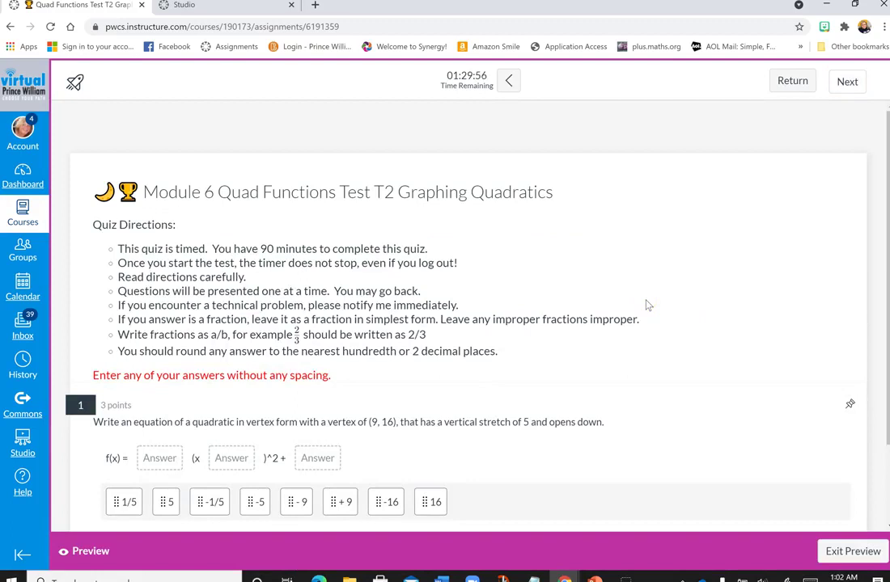
pyautogui.scroll(-1, 574, 313)
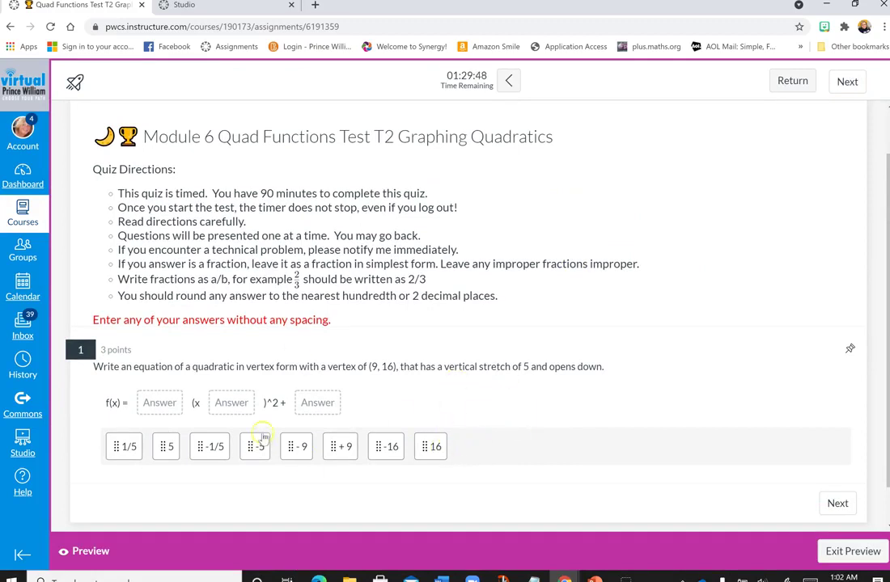
pyautogui.click(648, 426)
pyautogui.scroll(-1, 643, 408)
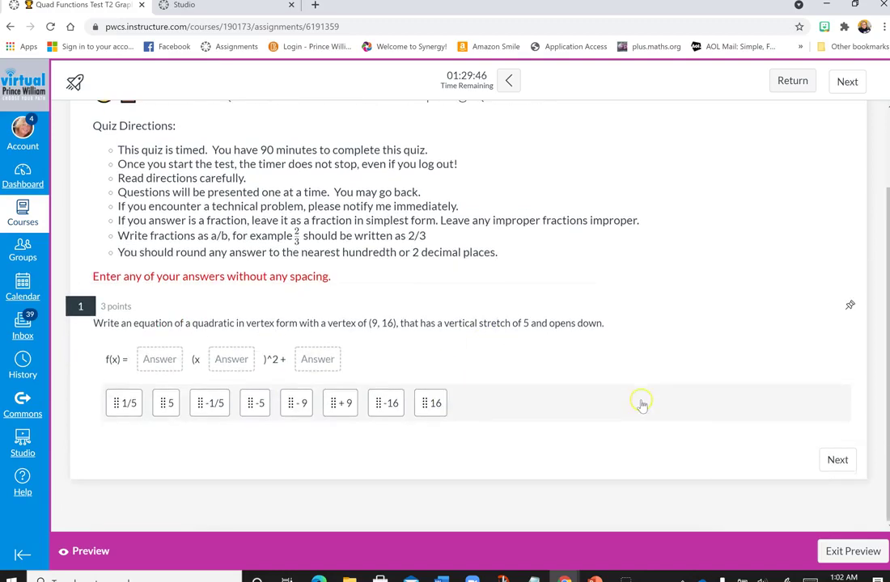
pyautogui.click(835, 459)
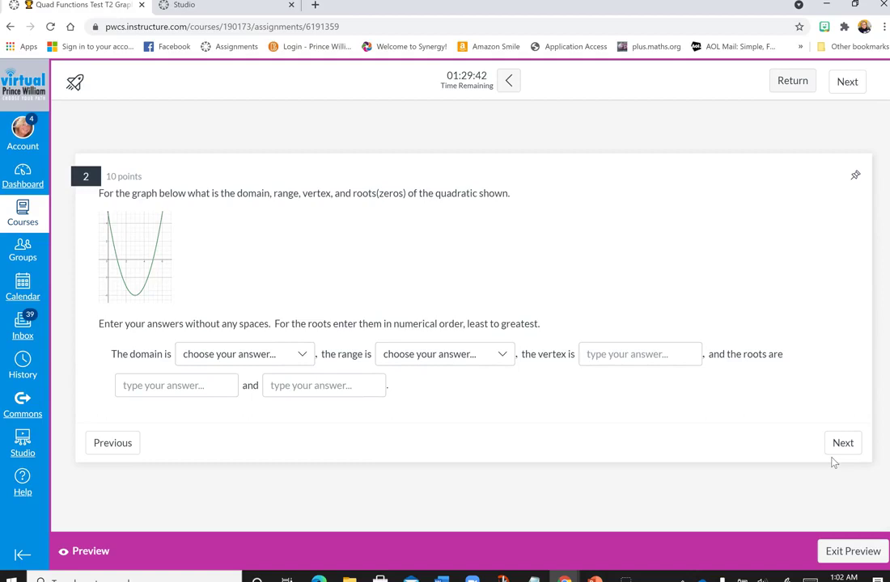
pyautogui.click(838, 455)
pyautogui.click(838, 454)
# - Scroll through question 3's graphs and advance to question 4
pyautogui.scroll(-1, 661, 386)
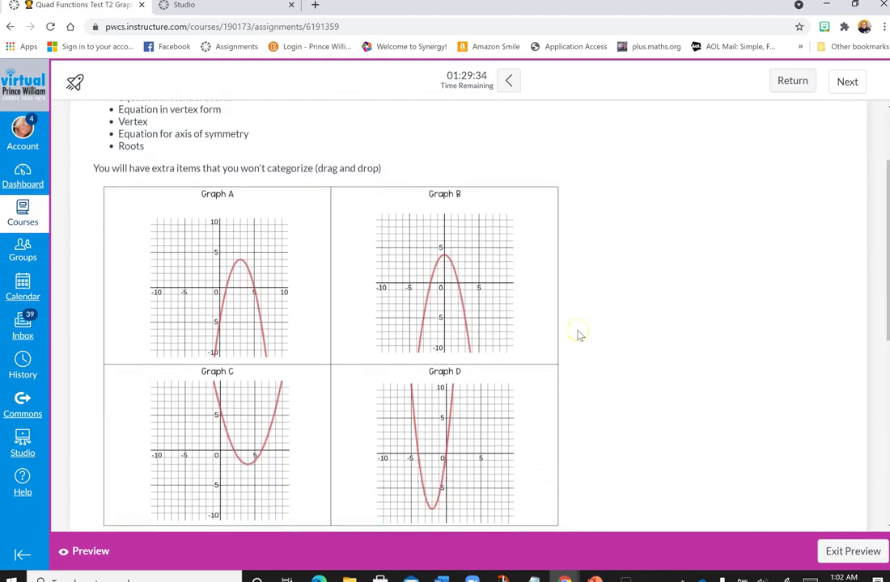
pyautogui.scroll(-1, 579, 336)
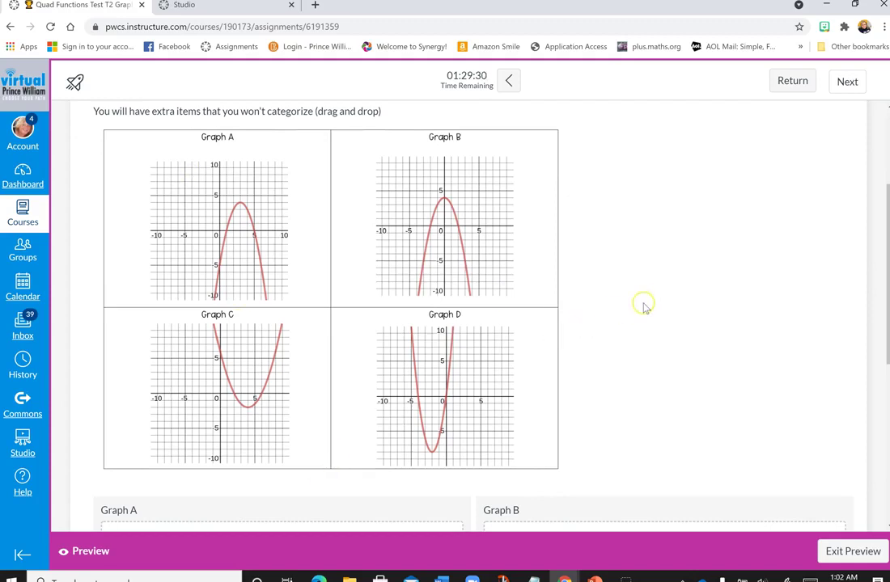
pyautogui.scroll(-1, 644, 304)
pyautogui.scroll(-1, 648, 304)
pyautogui.scroll(-1, 648, 305)
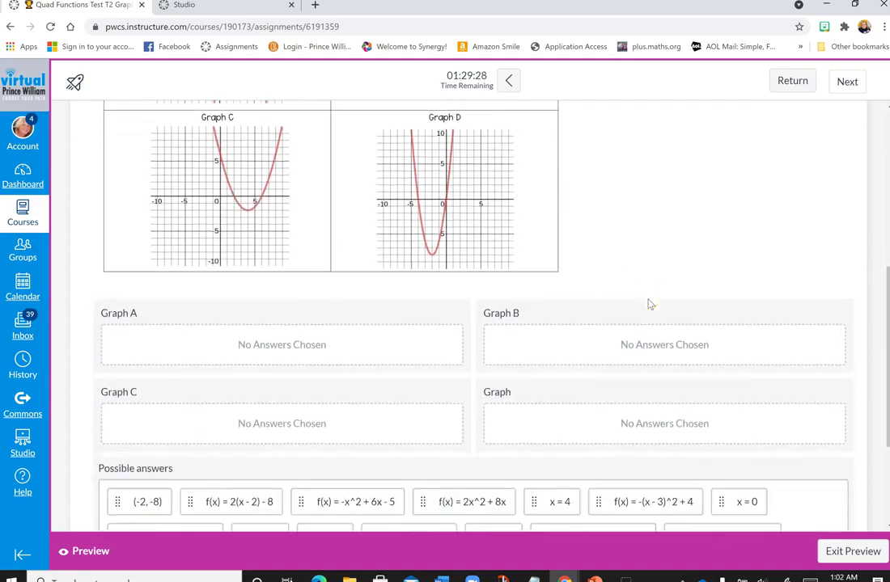
pyautogui.scroll(-2, 648, 305)
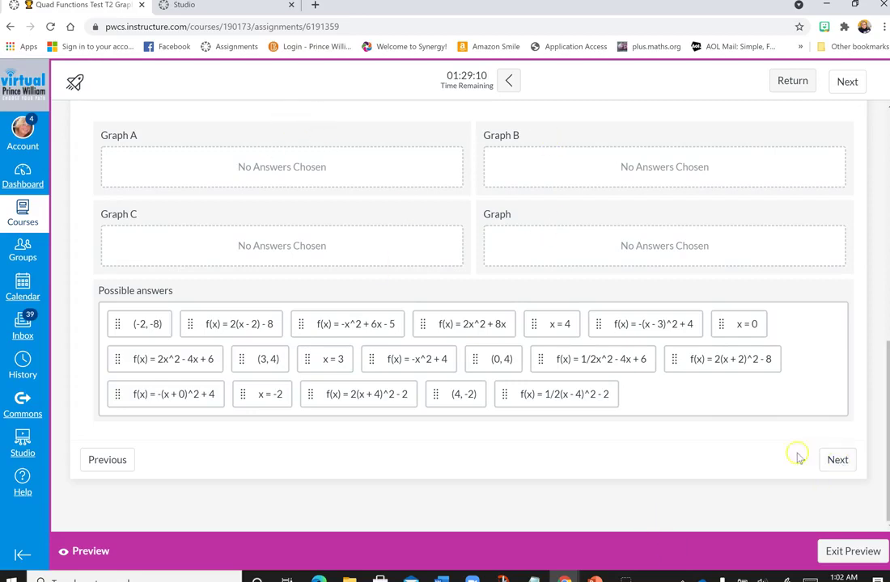
pyautogui.click(847, 467)
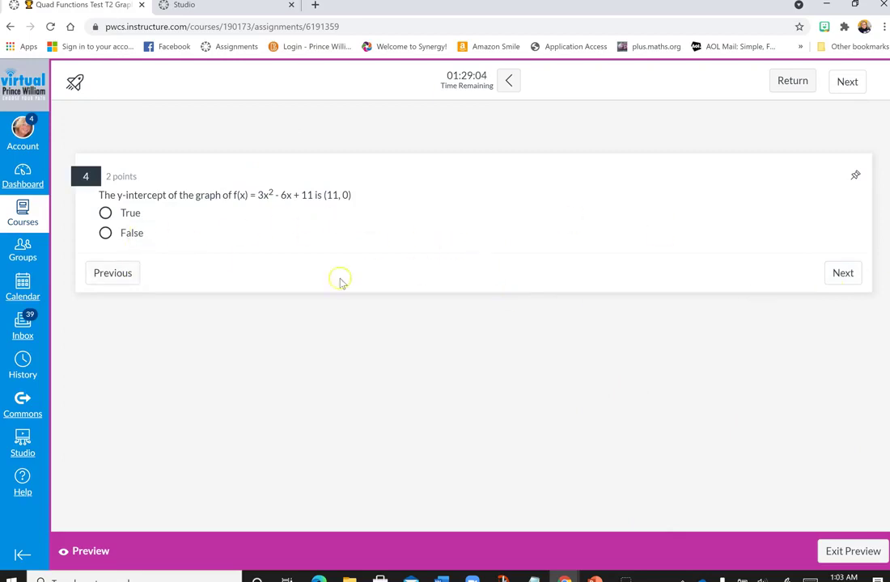
# - Page through questions 5–7, viewing the g(x) = x^2 + 3 choices without answering
pyautogui.click(846, 278)
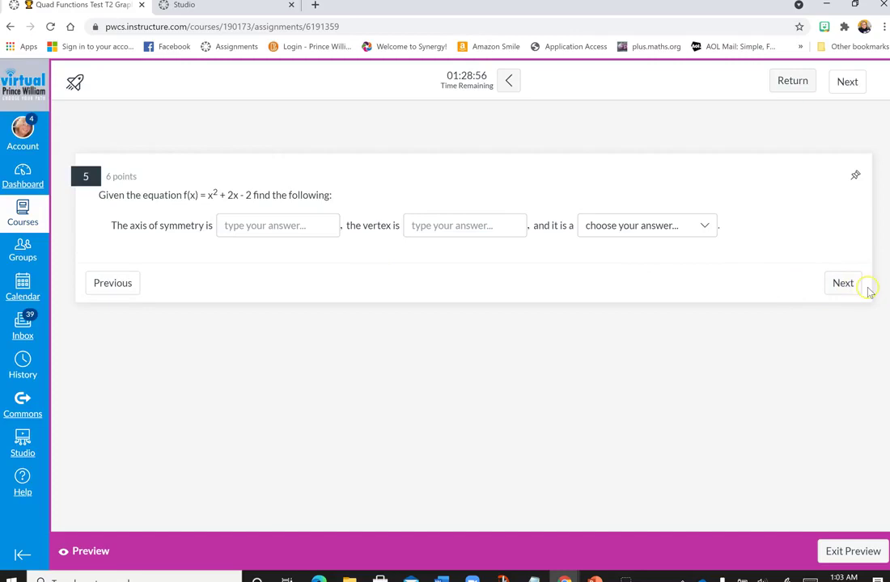
pyautogui.click(841, 285)
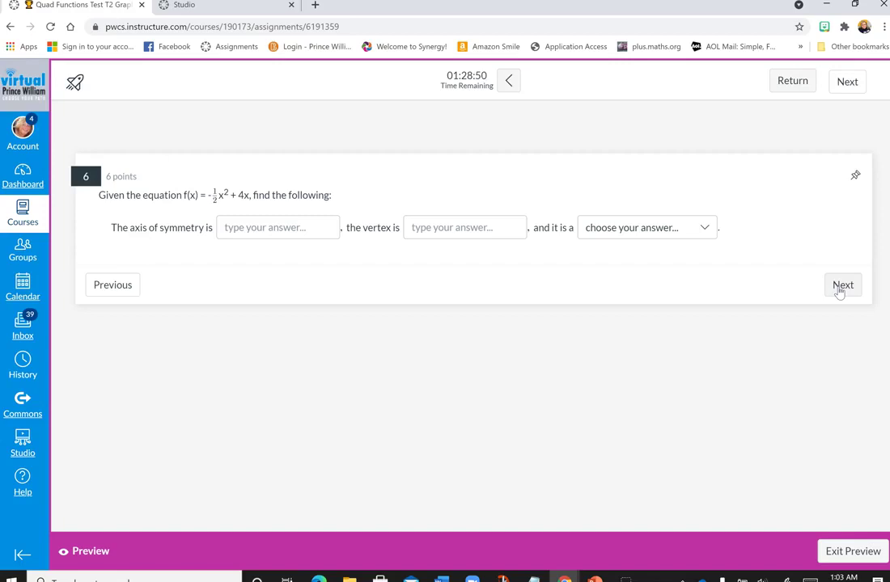
pyautogui.click(839, 290)
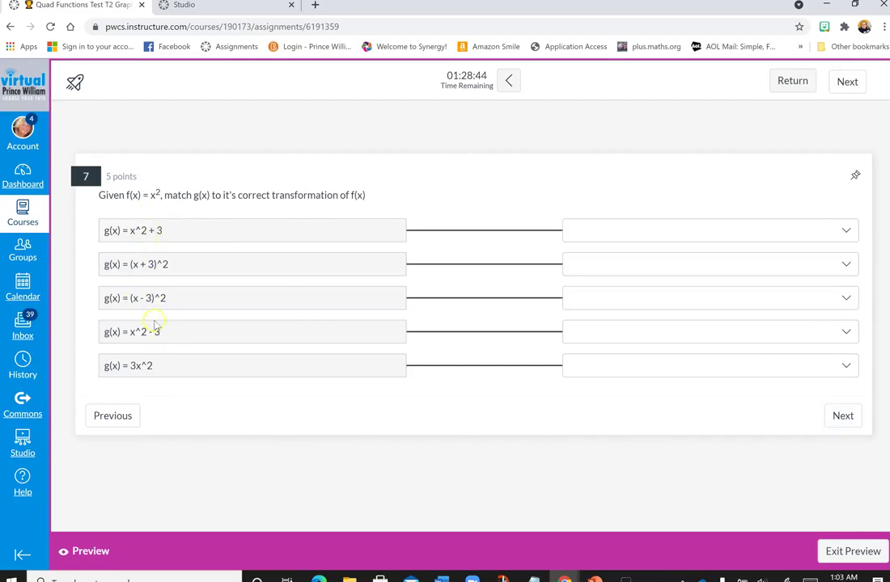
pyautogui.click(816, 226)
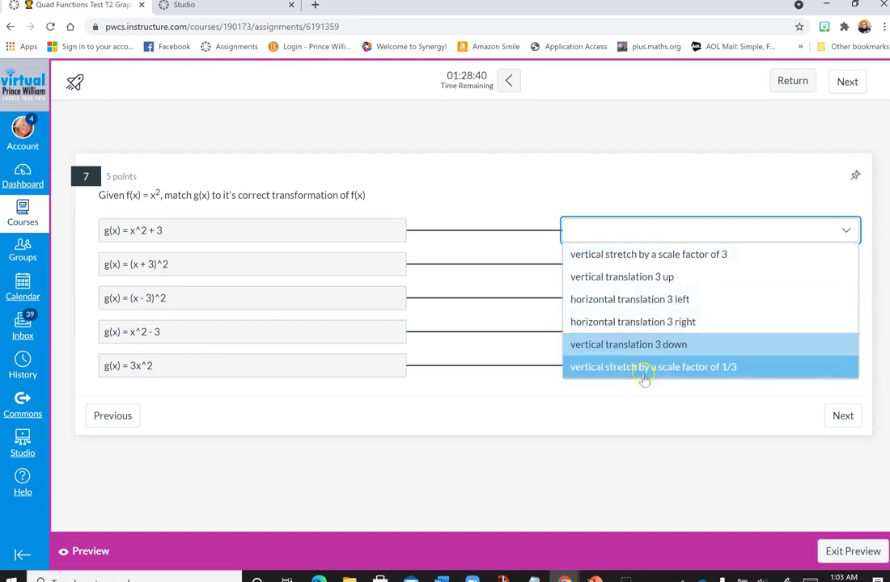
pyautogui.click(708, 483)
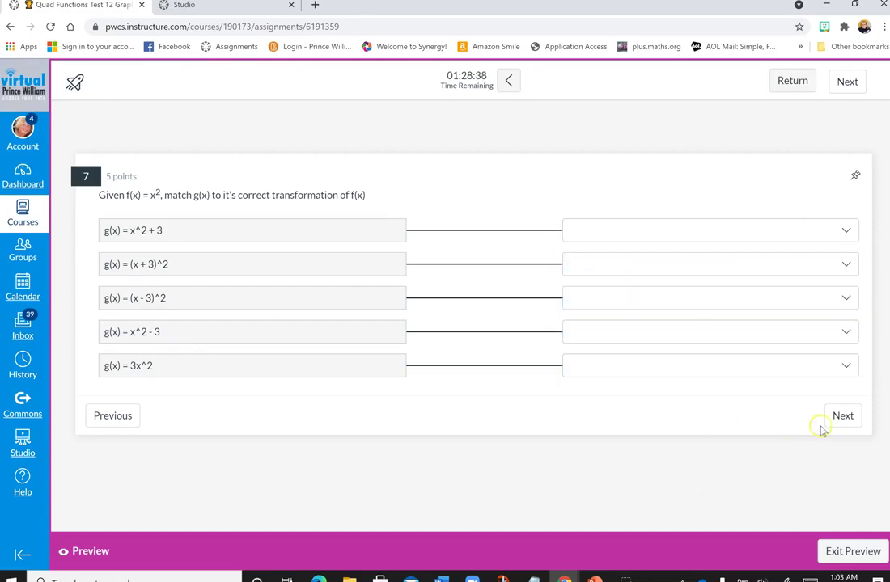
pyautogui.click(842, 417)
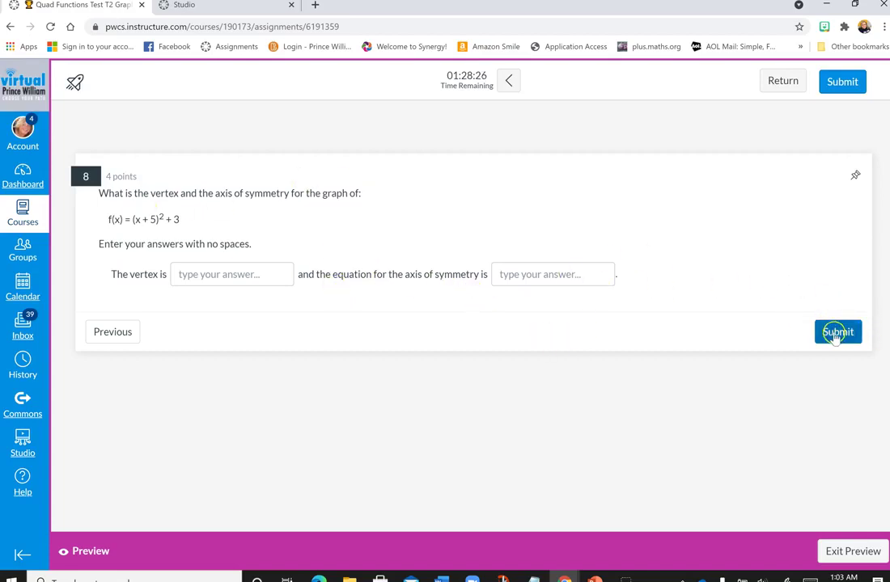
# - Exit the T2 preview and open the T3 Curve of Best Fit and Desmos quiz build page
pyautogui.click(762, 82)
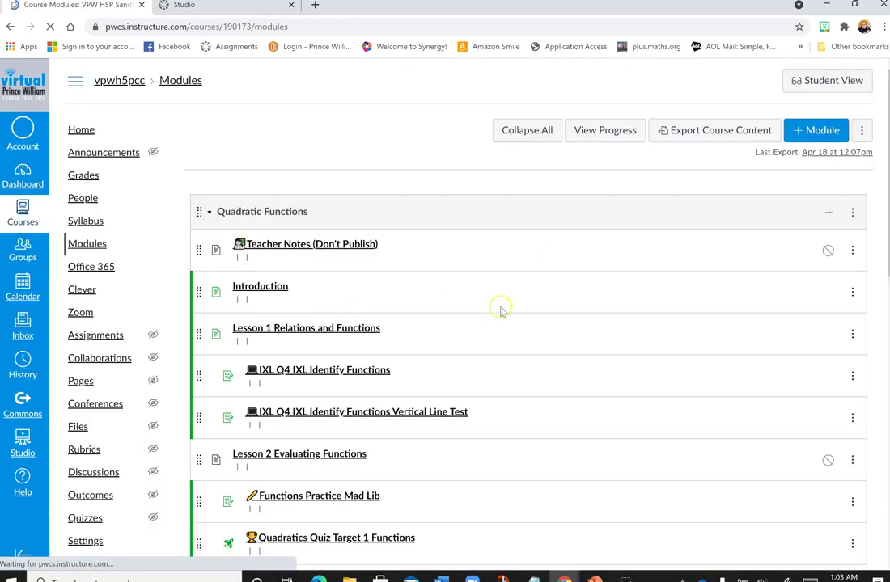
pyautogui.scroll(-1, 506, 304)
pyautogui.scroll(-1, 507, 300)
pyautogui.scroll(-2, 508, 298)
pyautogui.scroll(-2, 509, 296)
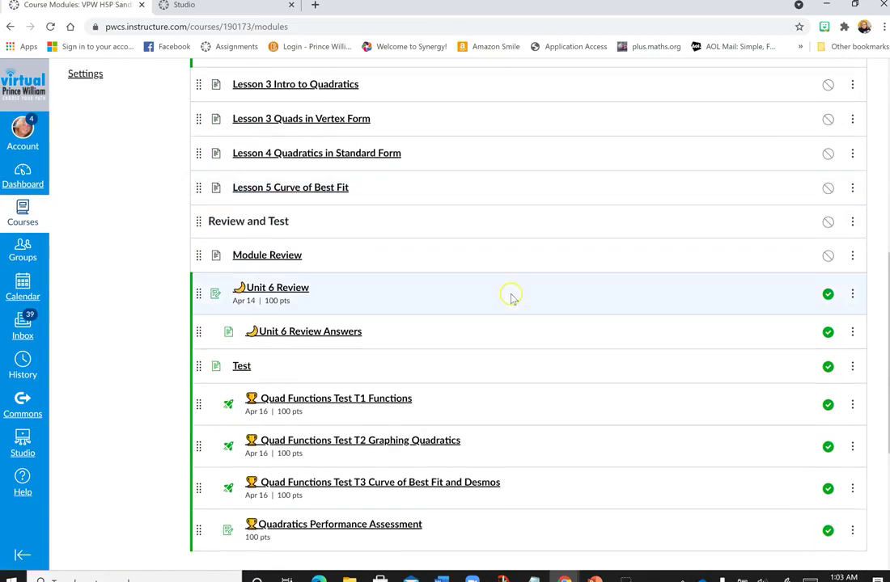
pyautogui.scroll(-1, 513, 296)
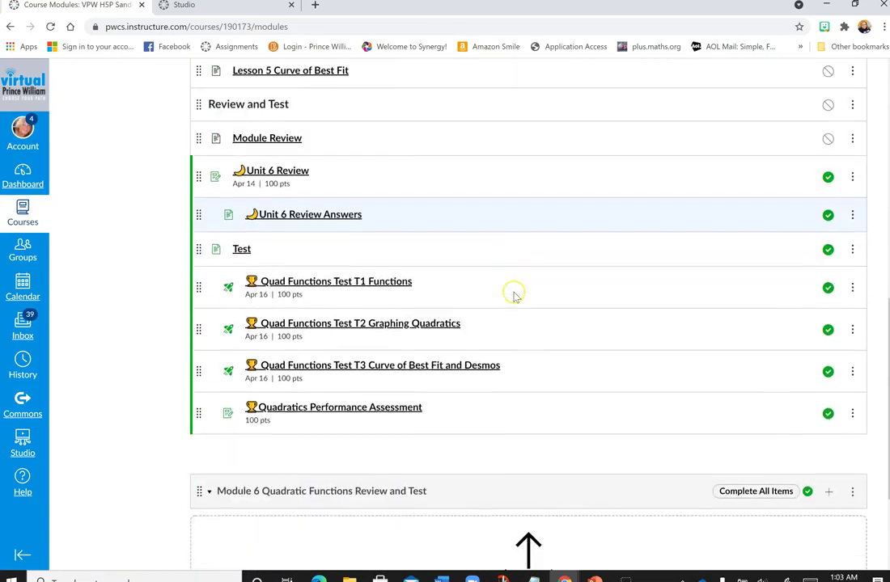
pyautogui.click(445, 370)
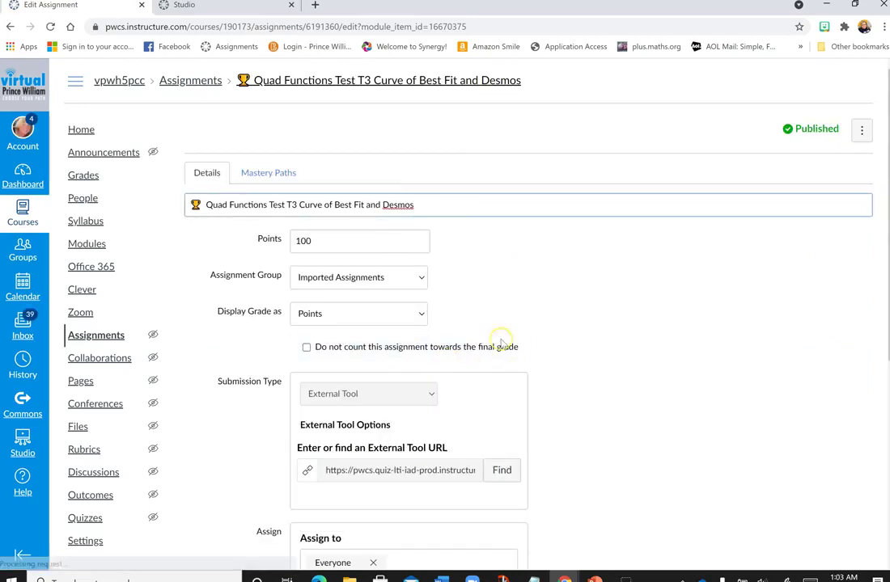
pyautogui.click(443, 84)
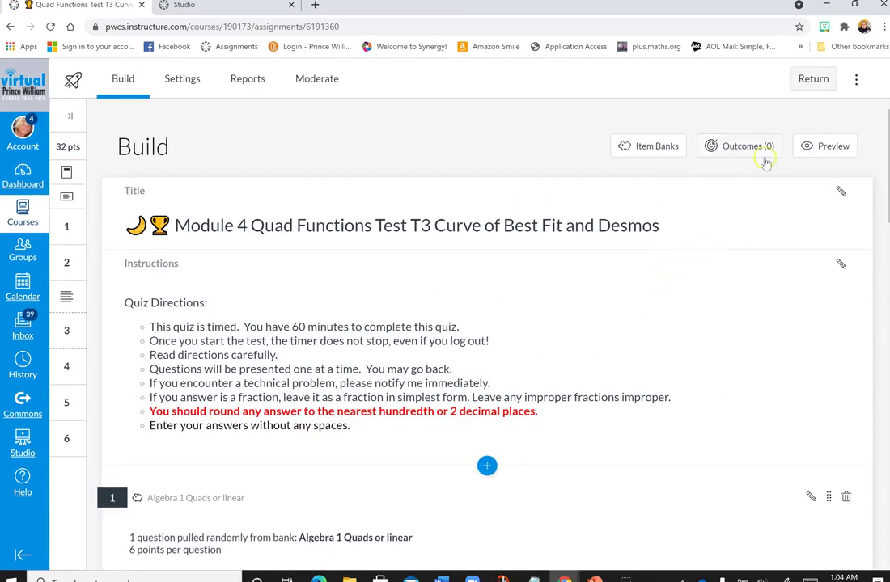
# - Start the T3 student preview, read question 1, and advance to question 3
pyautogui.click(815, 159)
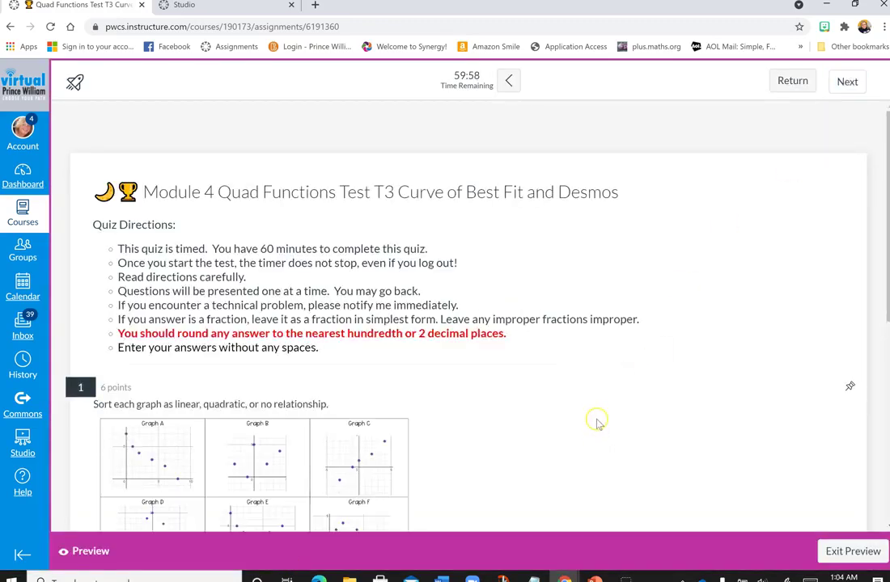
pyautogui.scroll(-3, 595, 409)
pyautogui.scroll(-2, 592, 388)
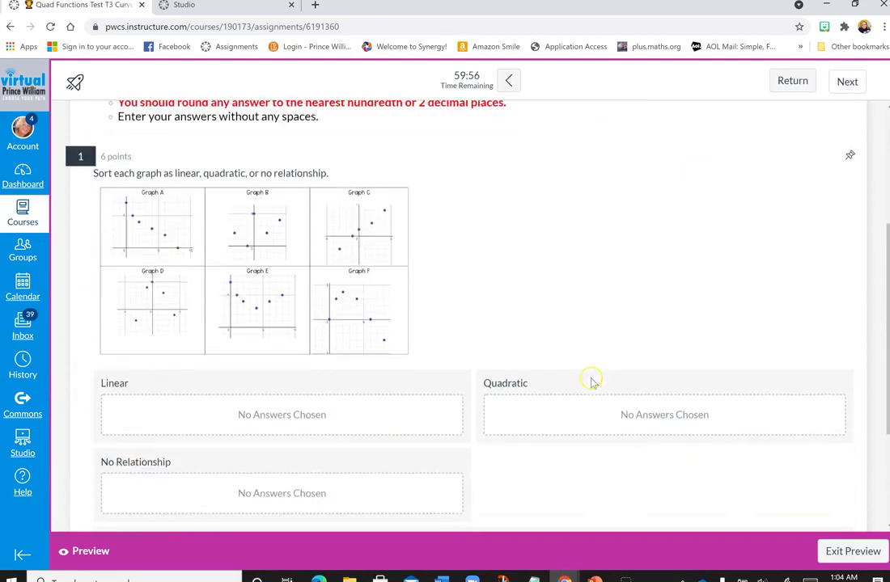
pyautogui.scroll(-3, 542, 208)
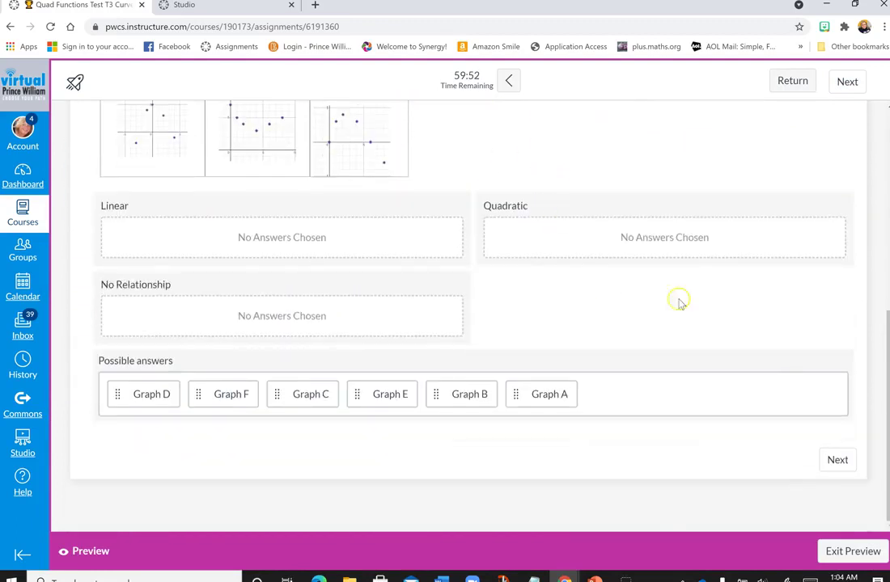
pyautogui.click(838, 461)
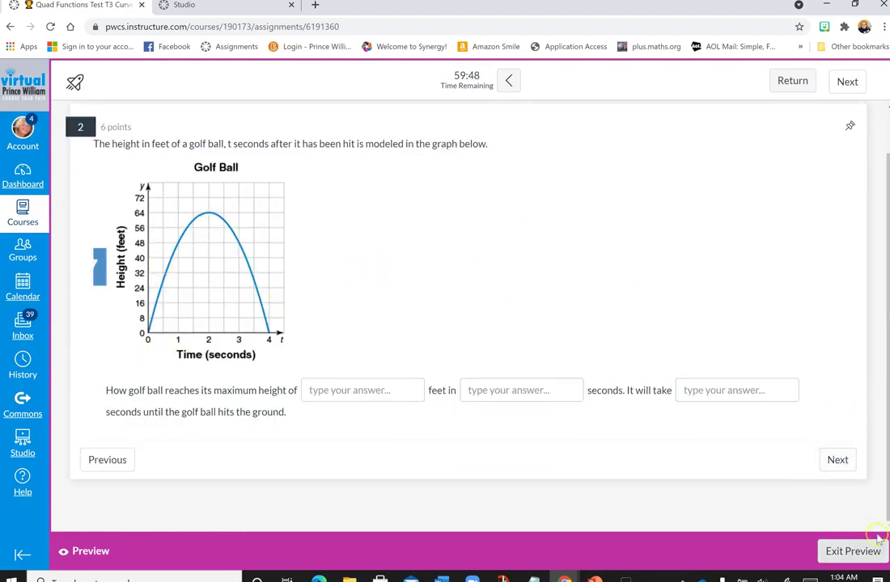
pyautogui.click(848, 467)
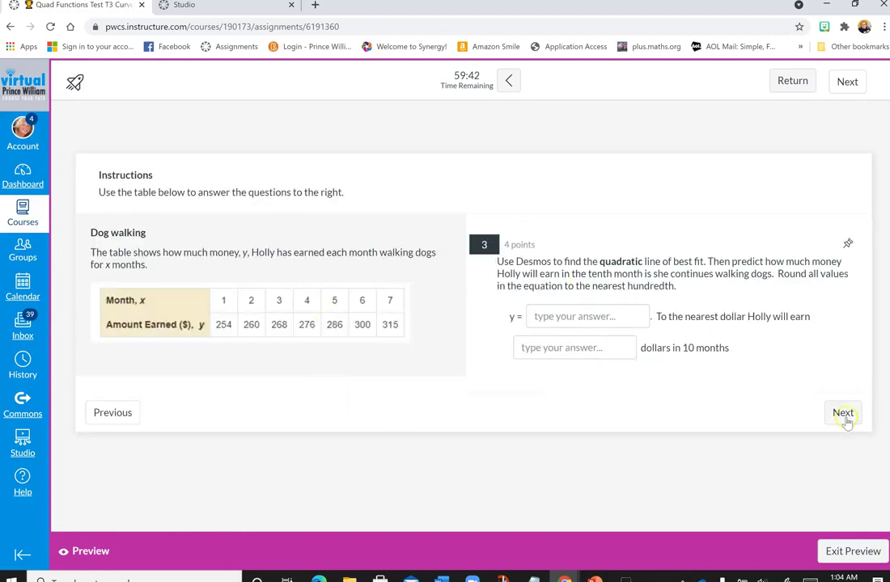
# - Page through questions 4–6 and attempt submission with all six unanswered
pyautogui.click(843, 414)
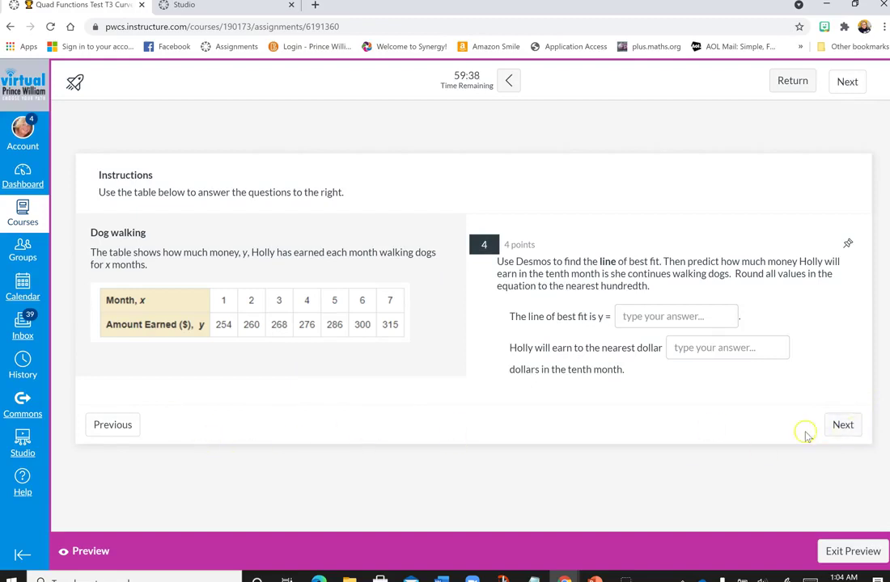
pyautogui.click(846, 425)
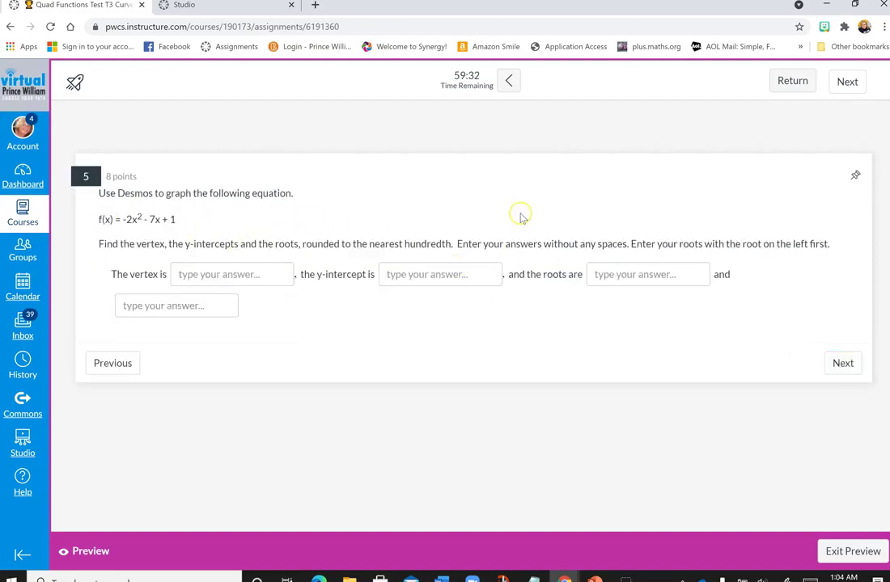
pyautogui.click(528, 242)
pyautogui.click(842, 363)
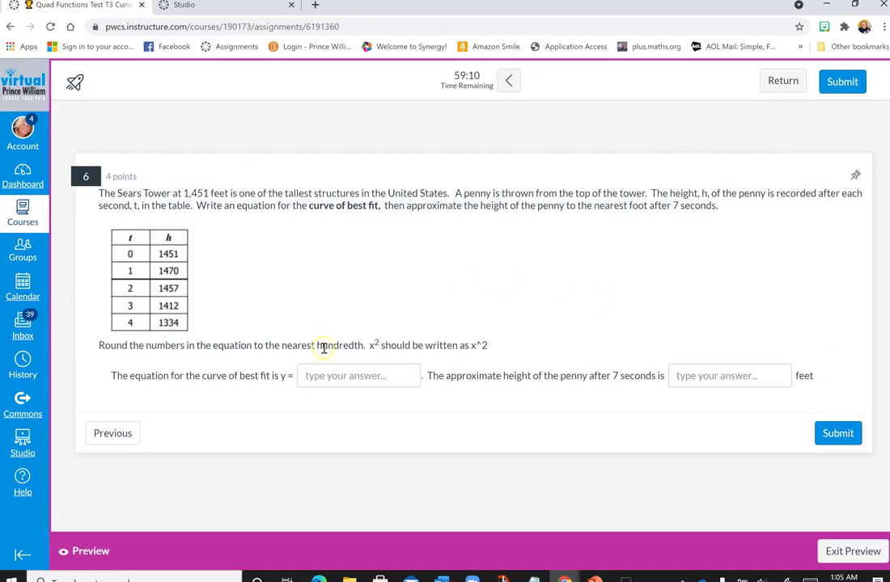
pyautogui.click(834, 434)
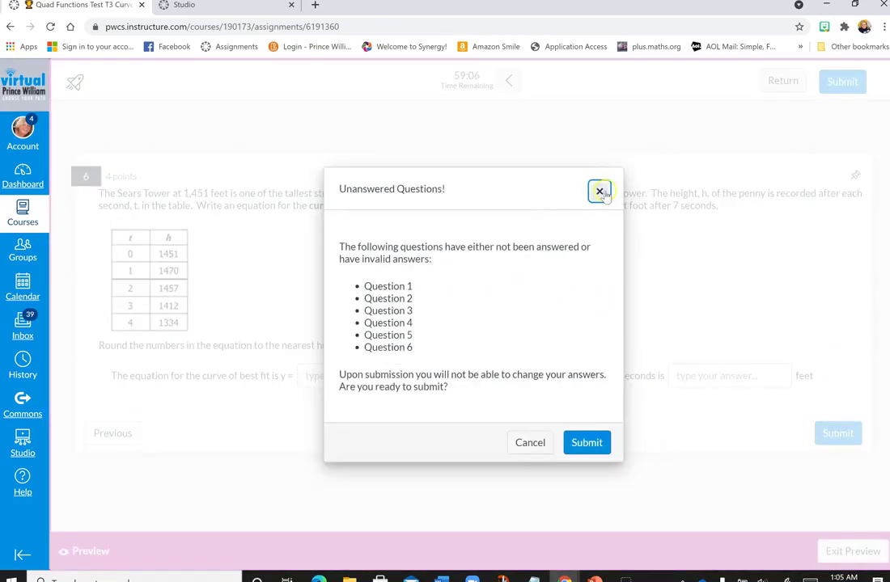
# - Close the unanswered warning, exit the preview, and scroll to the Quadratics Performance Assessment
pyautogui.click(601, 192)
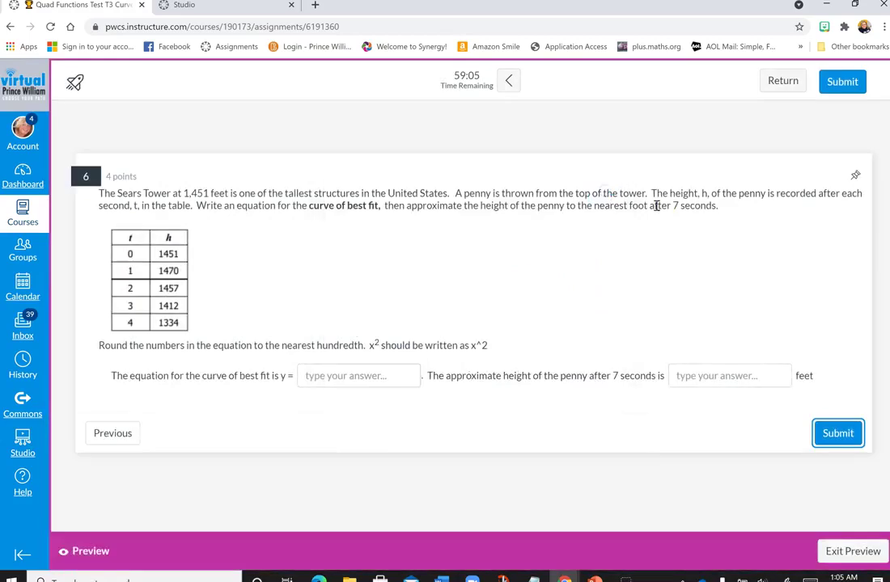
pyautogui.click(800, 83)
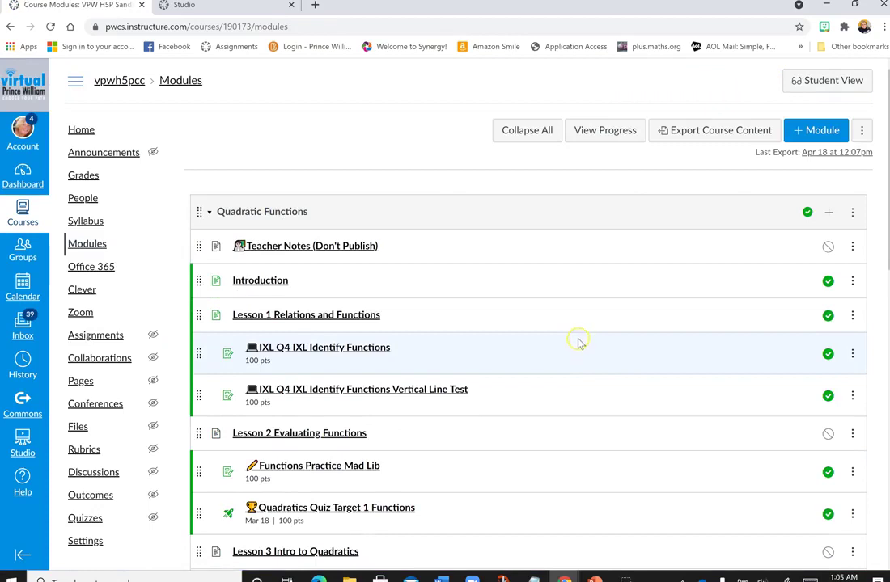
pyautogui.scroll(-2, 578, 353)
pyautogui.scroll(-3, 581, 346)
pyautogui.scroll(-4, 581, 340)
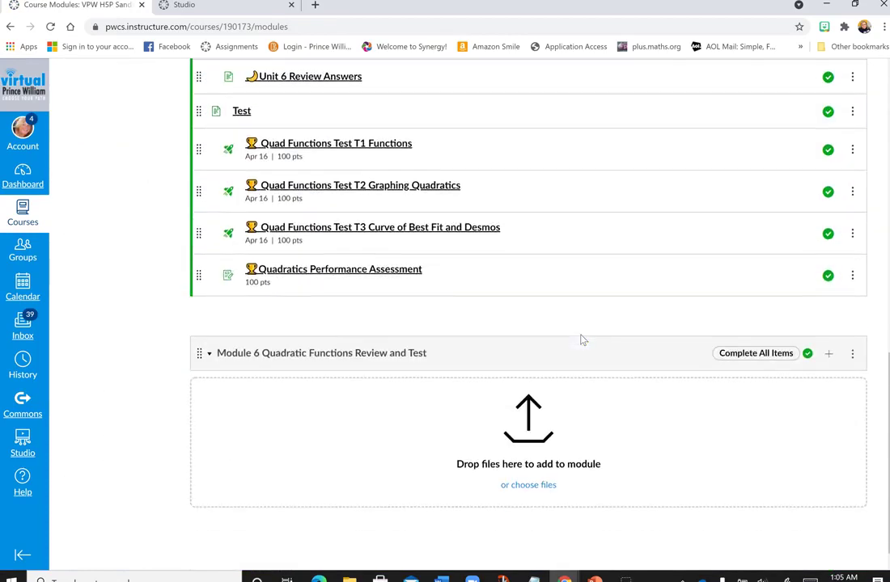
# - Open the Quadratics Performance Assessment and scroll down to its 100-point rubric
pyautogui.click(342, 273)
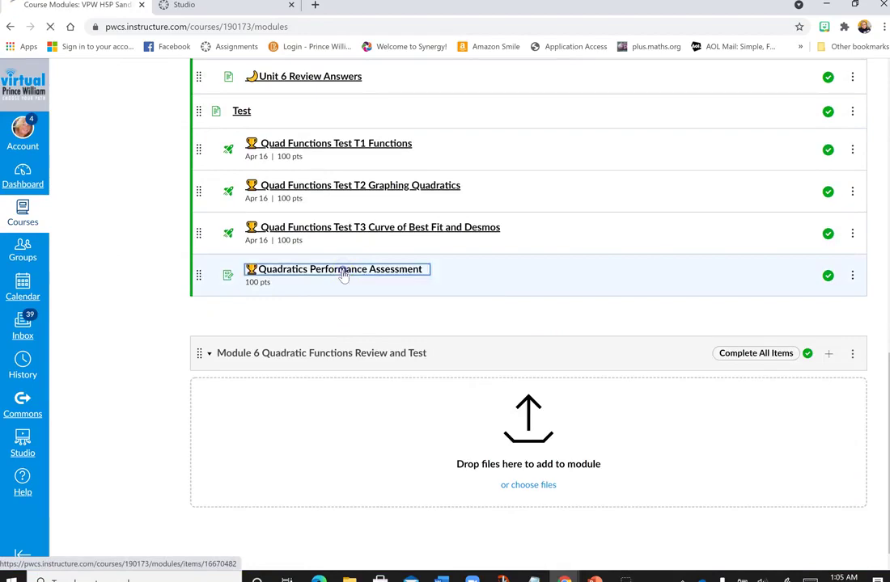
pyautogui.scroll(-1, 554, 350)
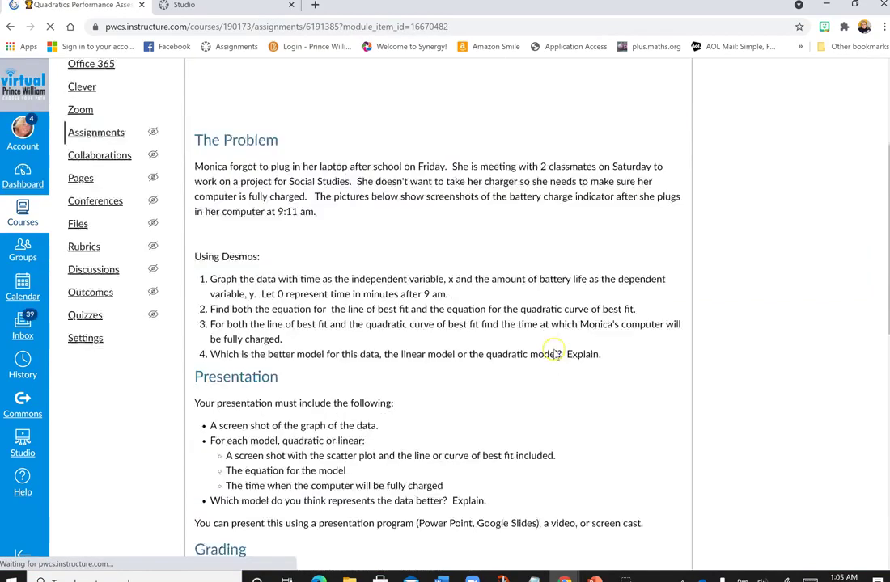
pyautogui.scroll(-2, 554, 349)
pyautogui.scroll(-3, 554, 349)
pyautogui.scroll(-1, 555, 354)
pyautogui.scroll(-1, 555, 354)
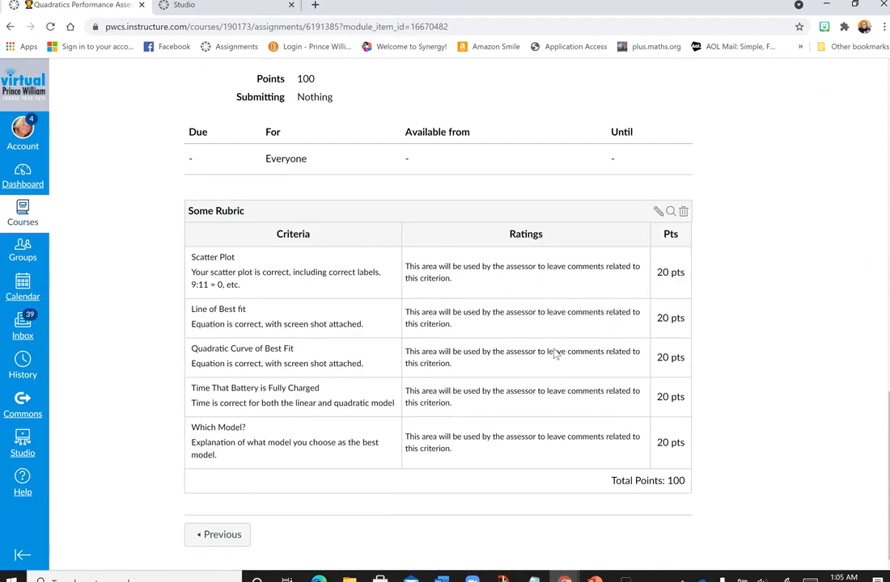
# - Scroll back to the assignment's top and operate controls on the right side of the page
pyautogui.scroll(5, 555, 353)
pyautogui.scroll(4, 555, 354)
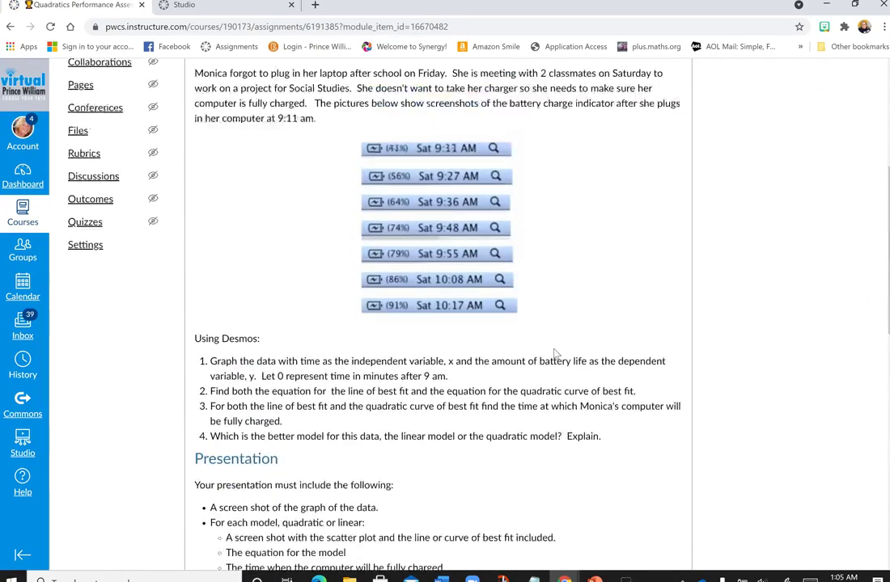
pyautogui.scroll(4, 555, 354)
pyautogui.click(762, 376)
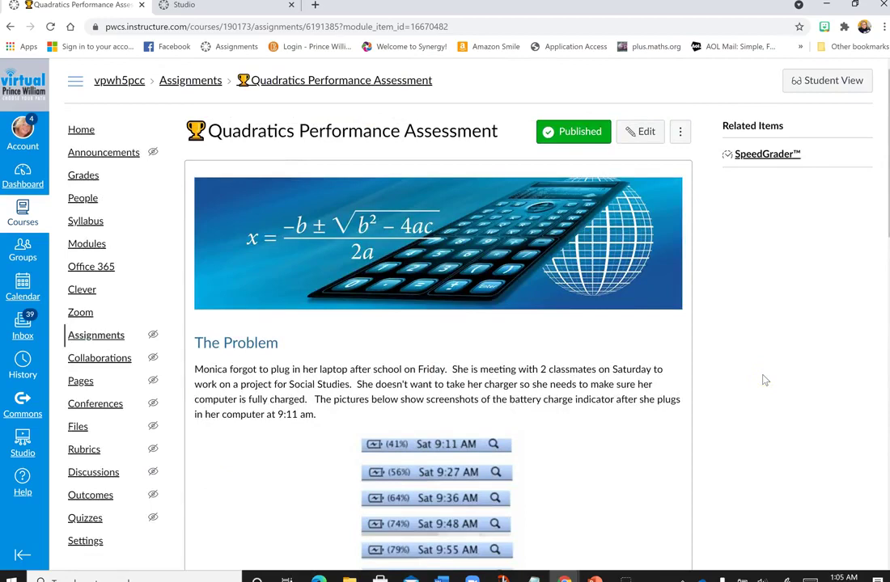
pyautogui.click(765, 365)
pyautogui.click(768, 364)
pyautogui.click(700, 343)
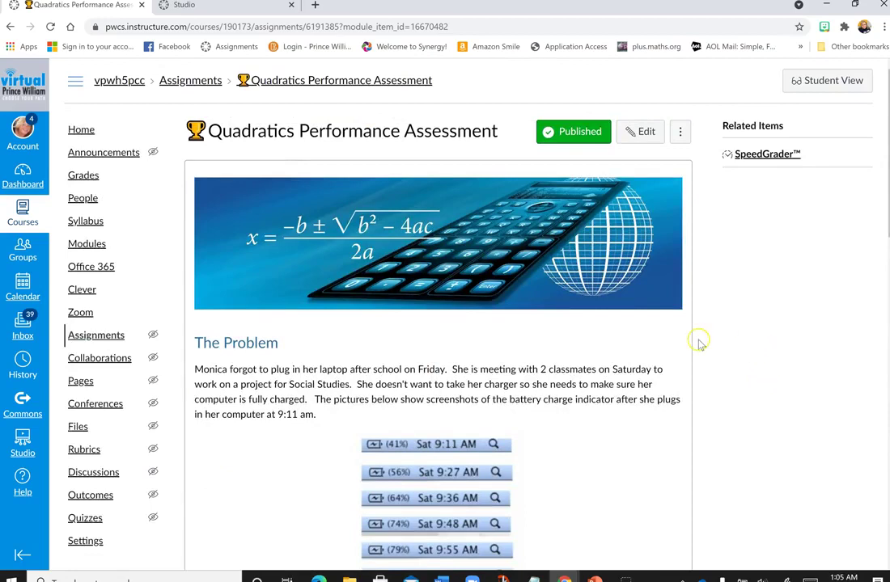